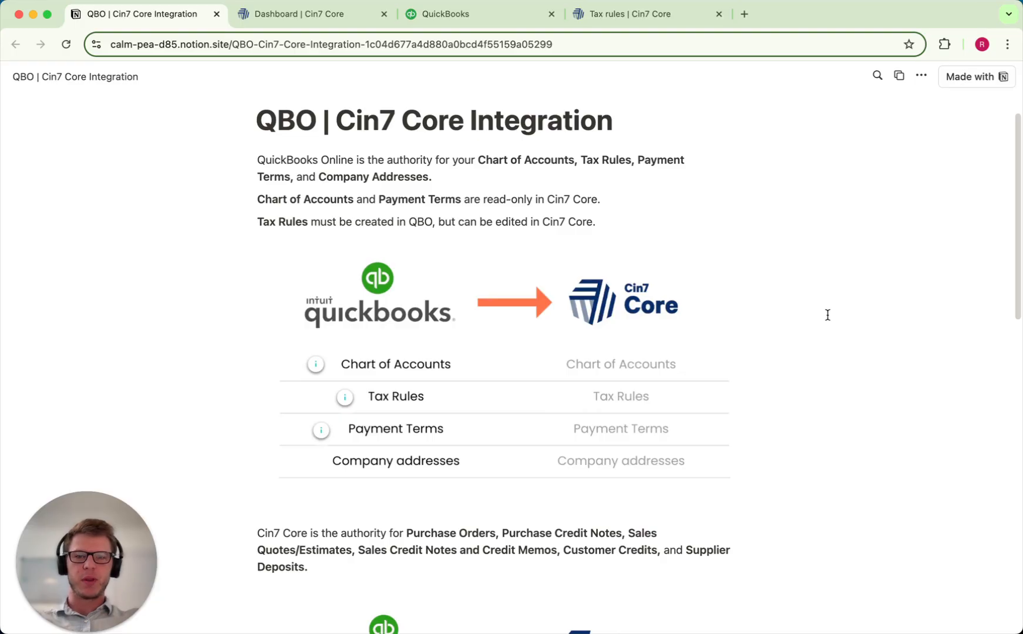
- Read through the integration overview page to examine which records sync from QuickBooks, from Cin7 Core, and both ways
scroll(804, 354, down, 1)
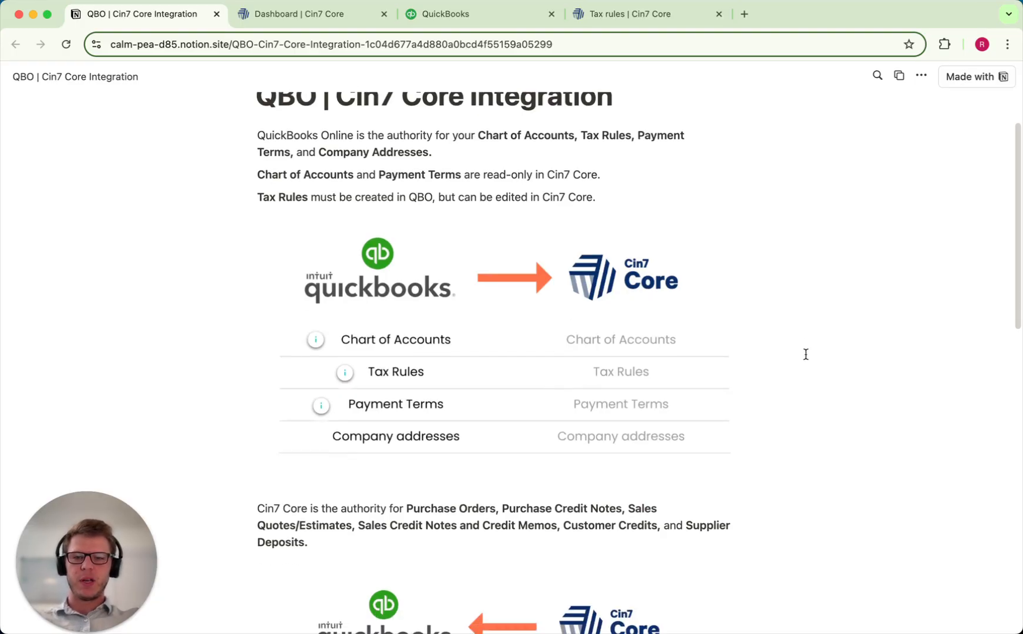
scroll(804, 354, up, 1)
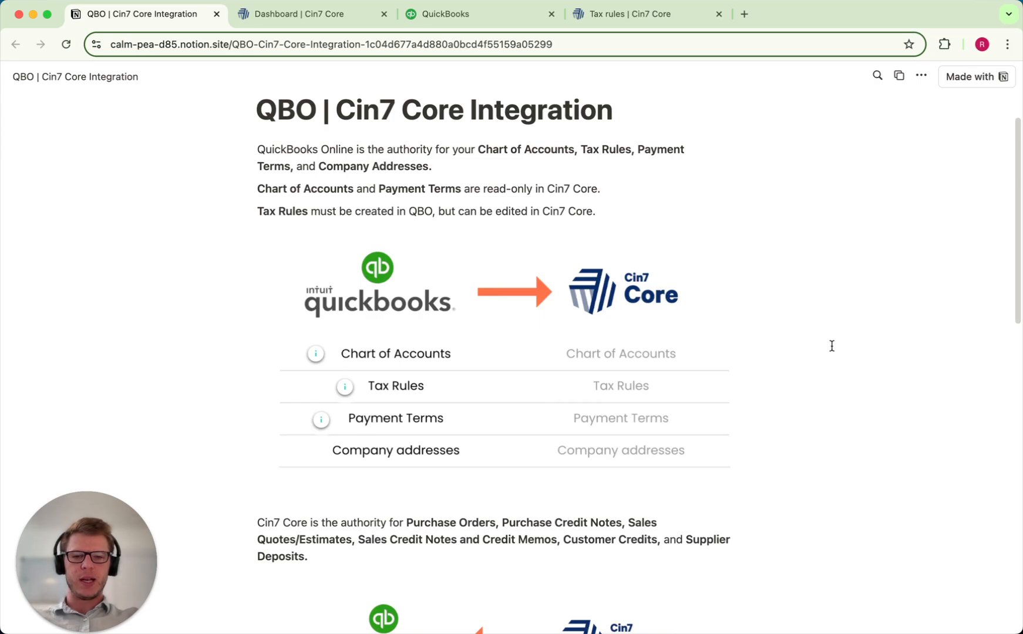
scroll(838, 344, down, 6)
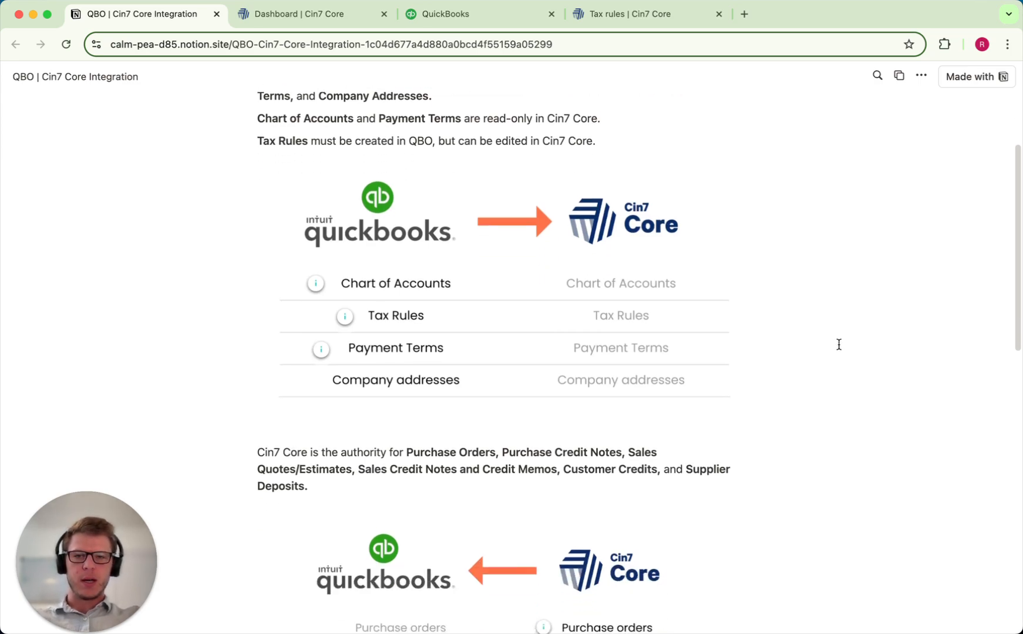
scroll(838, 344, down, 1)
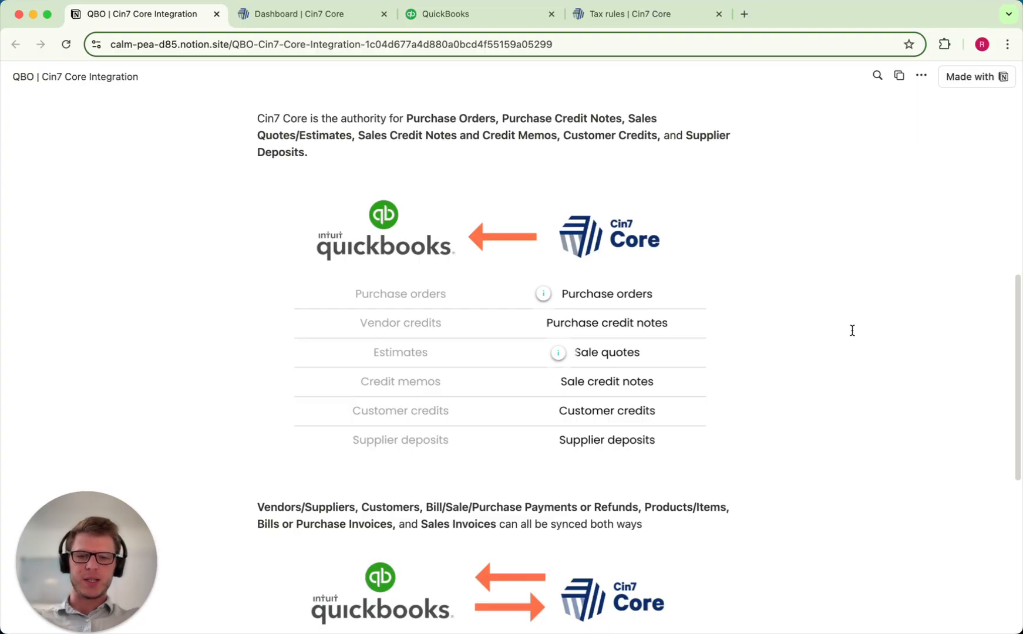
scroll(852, 330, down, 5)
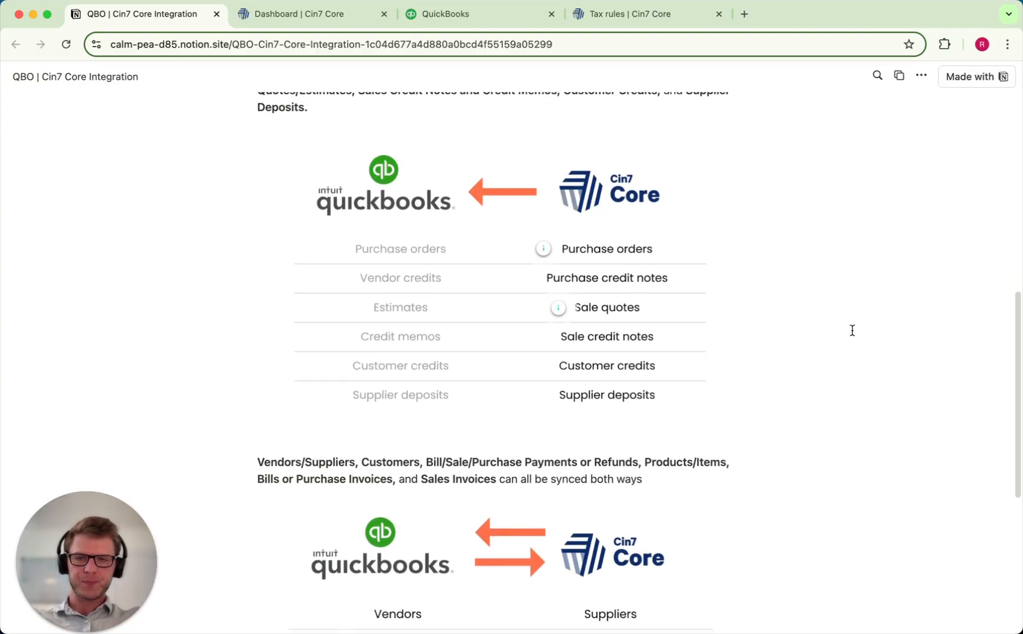
scroll(852, 330, down, 1)
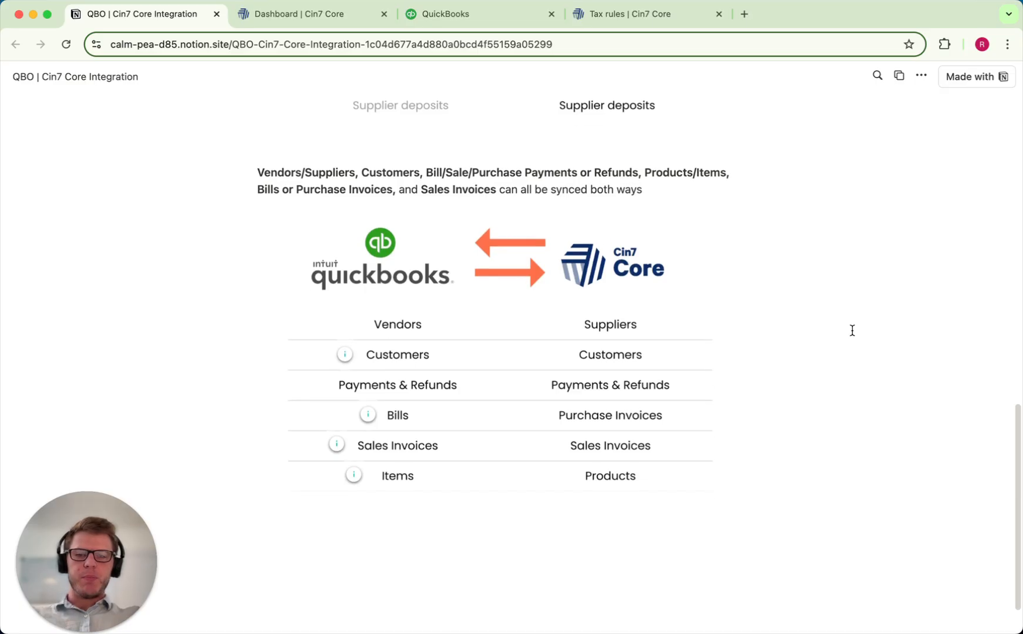
scroll(851, 330, down, 1)
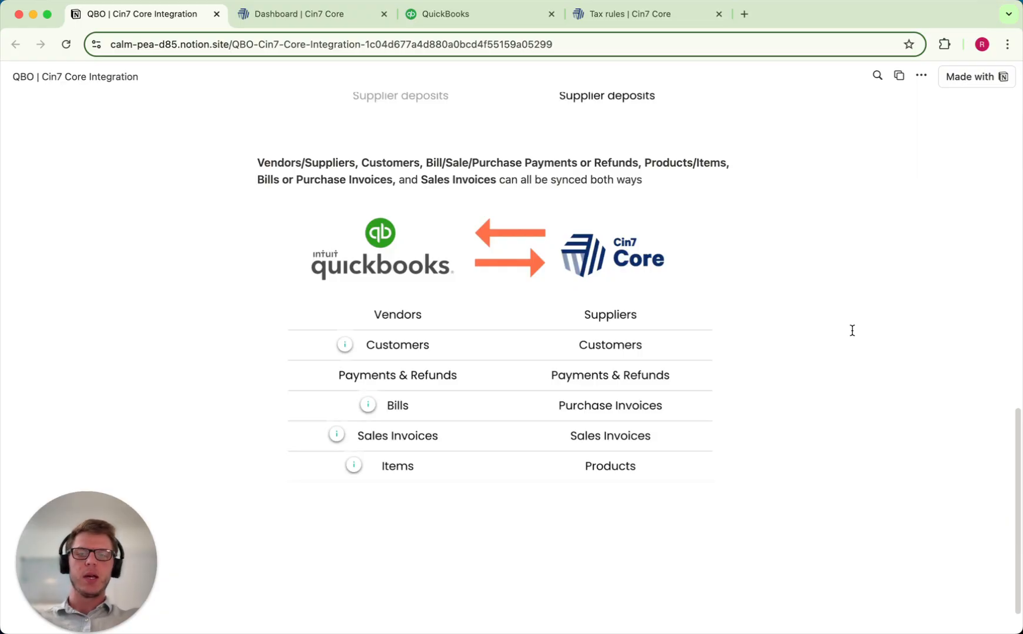
scroll(852, 331, up, 4)
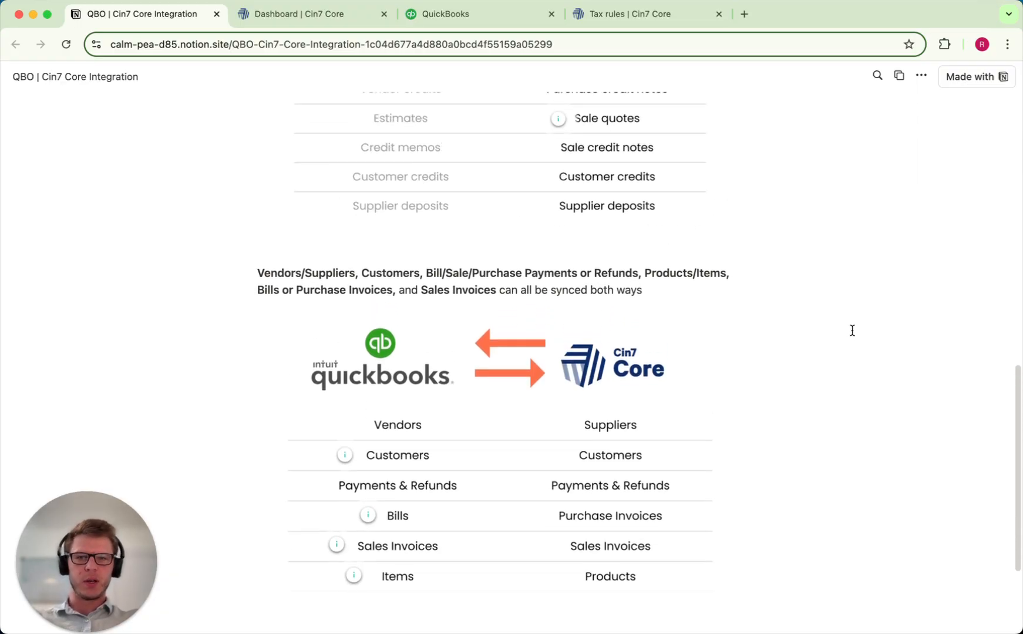
scroll(852, 331, up, 20)
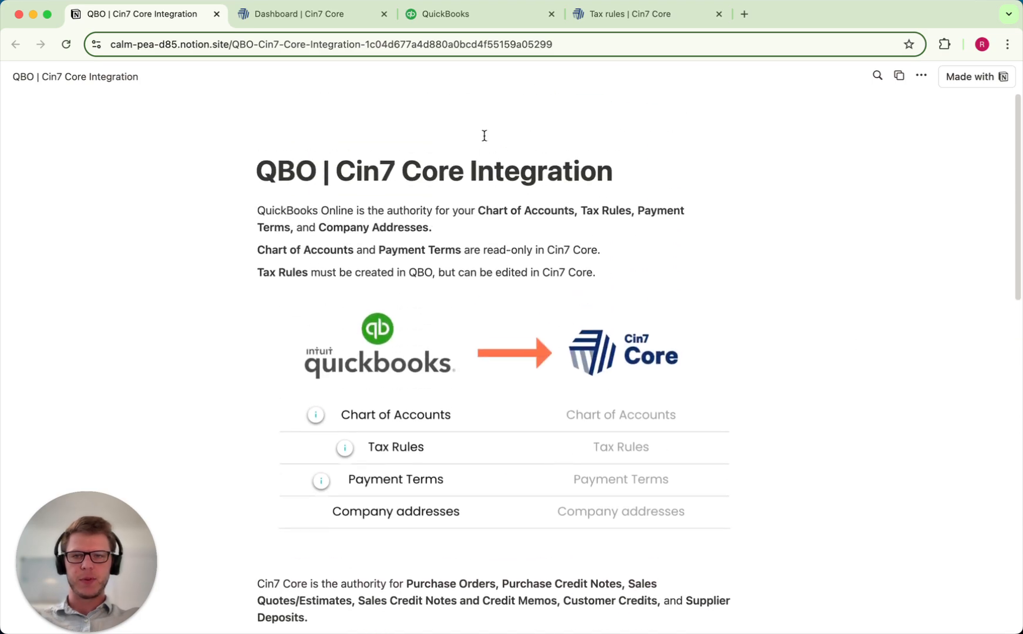
- Switch to Cin7 Core, open the QuickBooks integration, and start the QuickBooks Connect Wizard
click(320, 21)
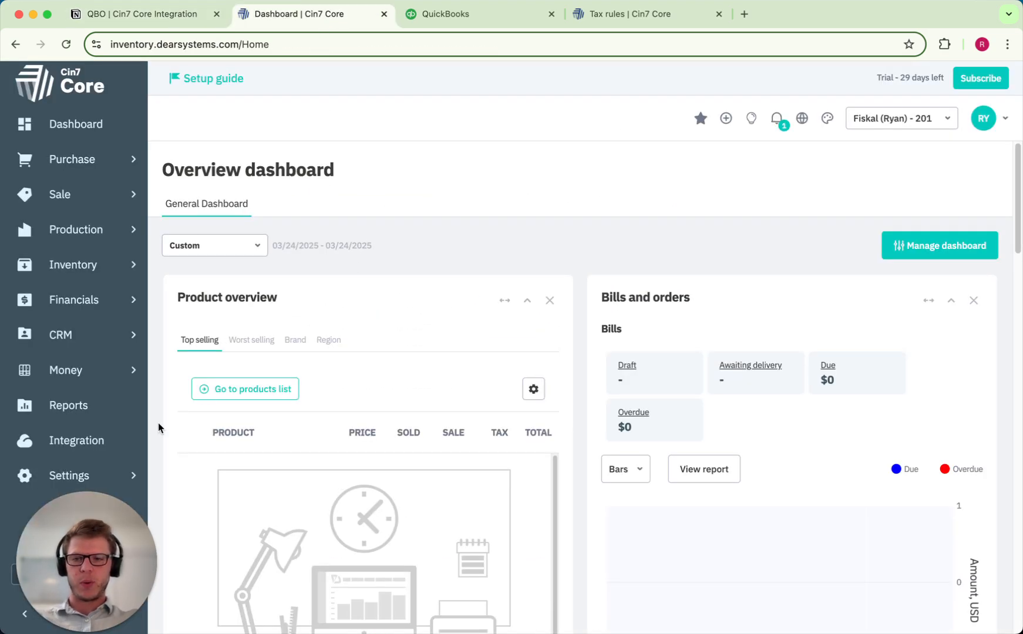
click(76, 440)
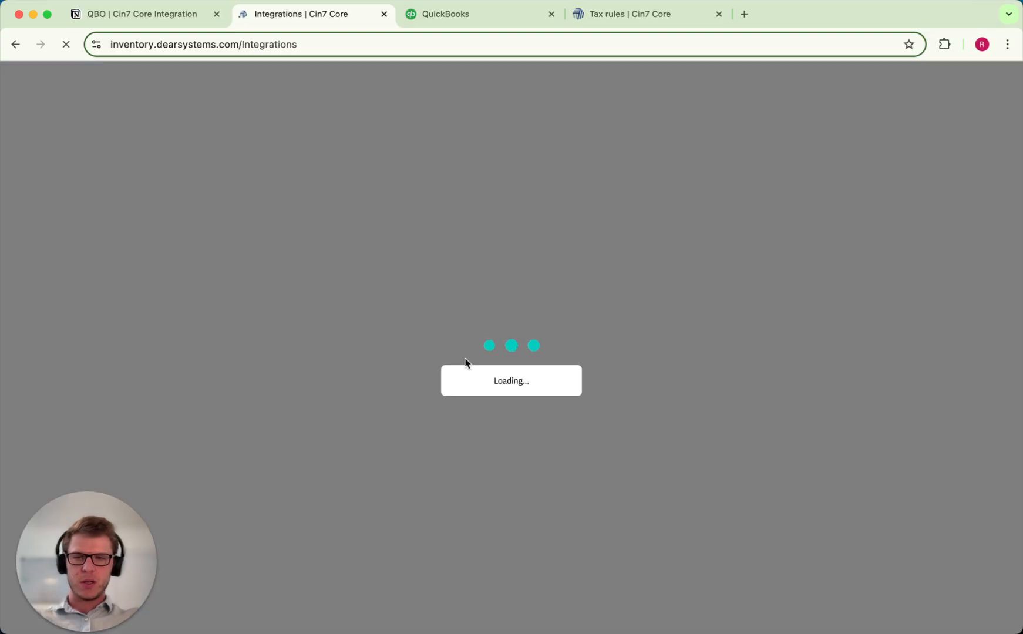
scroll(552, 438, down, 3)
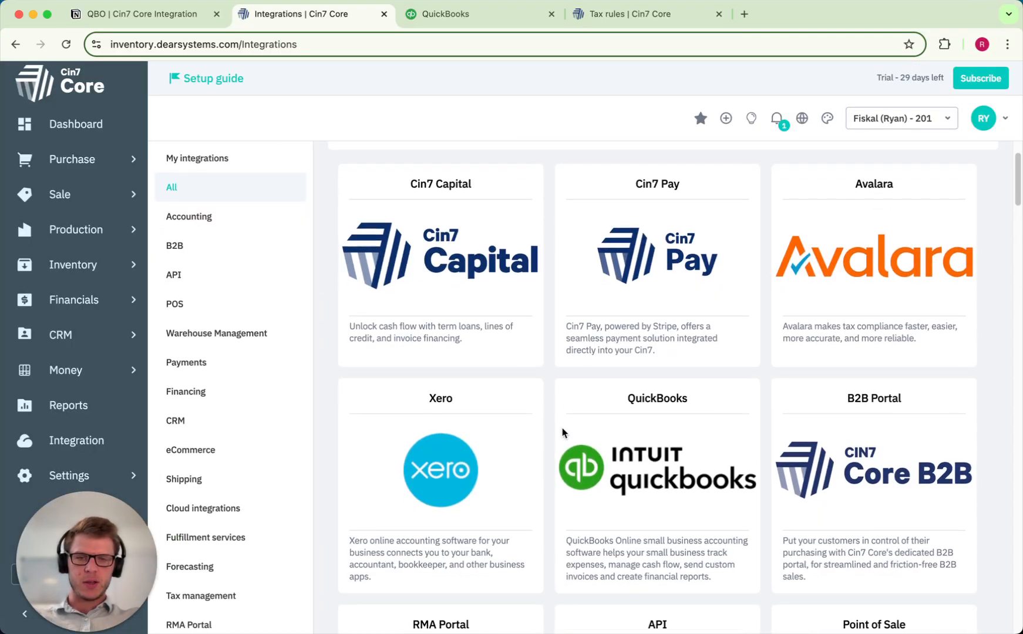
scroll(562, 433, up, 2)
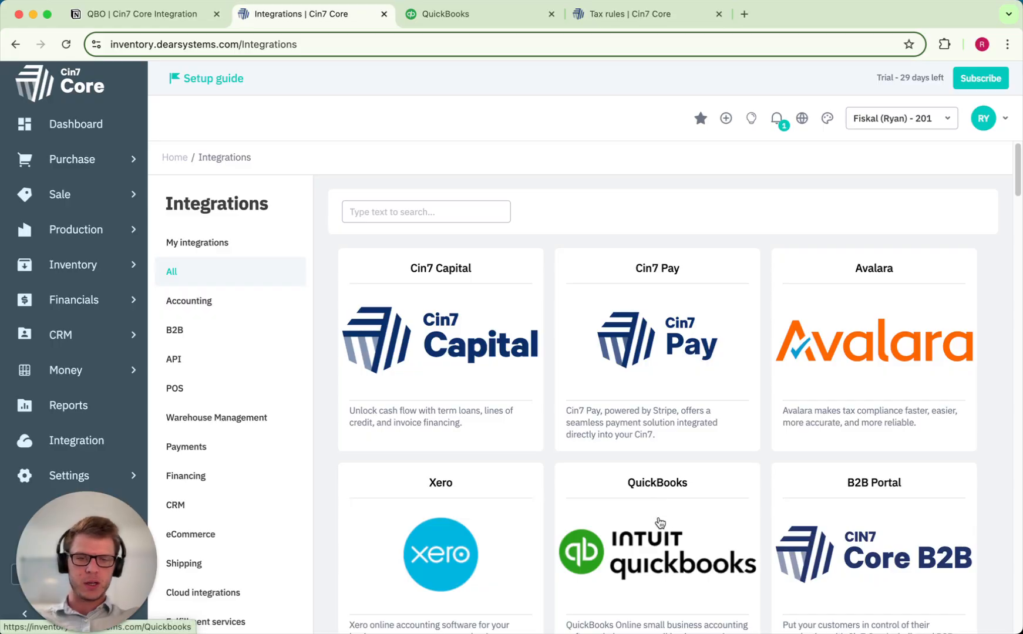
click(659, 463)
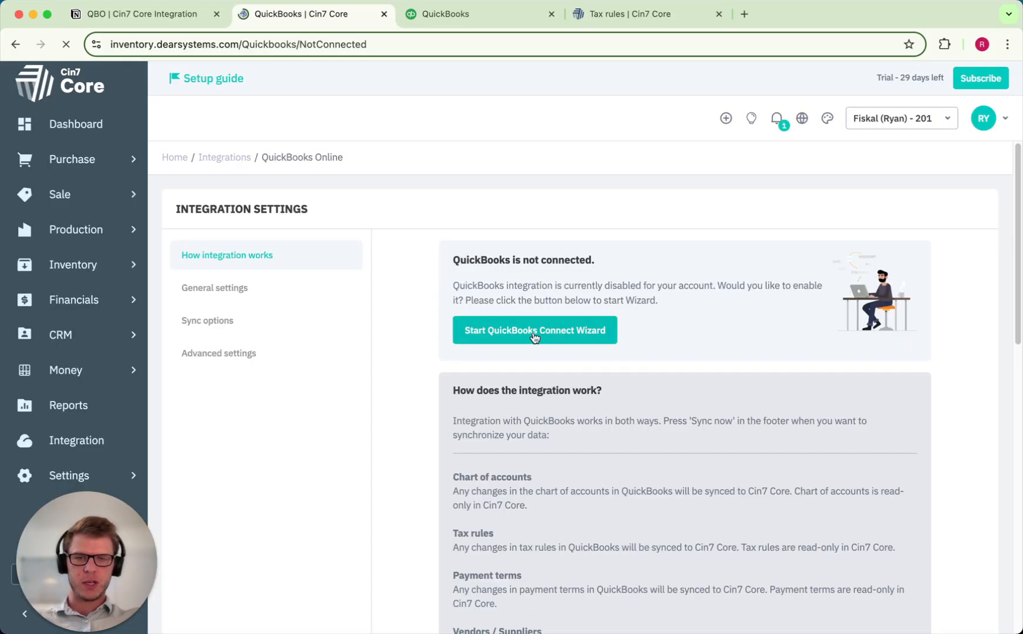
click(518, 343)
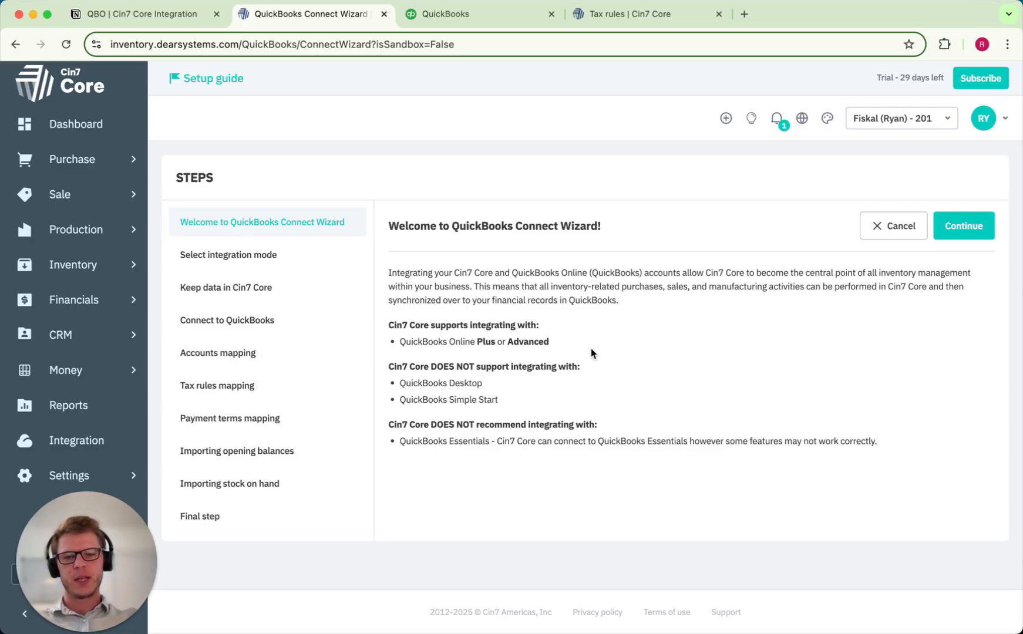
- Check which QuickBooks plans the wizard supports and continue past the welcome page
drag(549, 341, 396, 342)
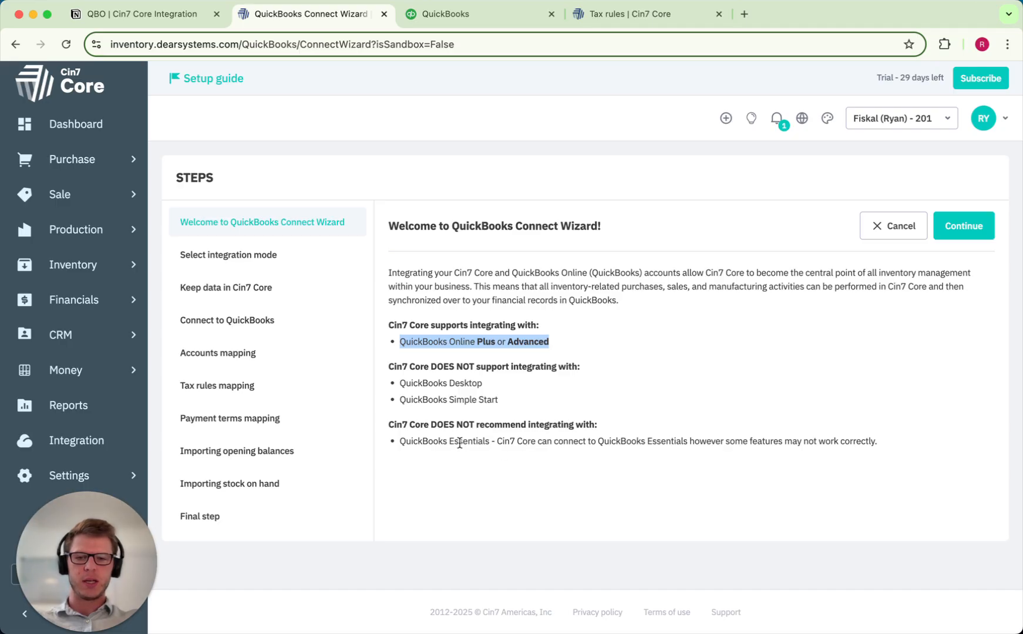
drag(445, 441, 396, 442)
click(503, 466)
click(634, 436)
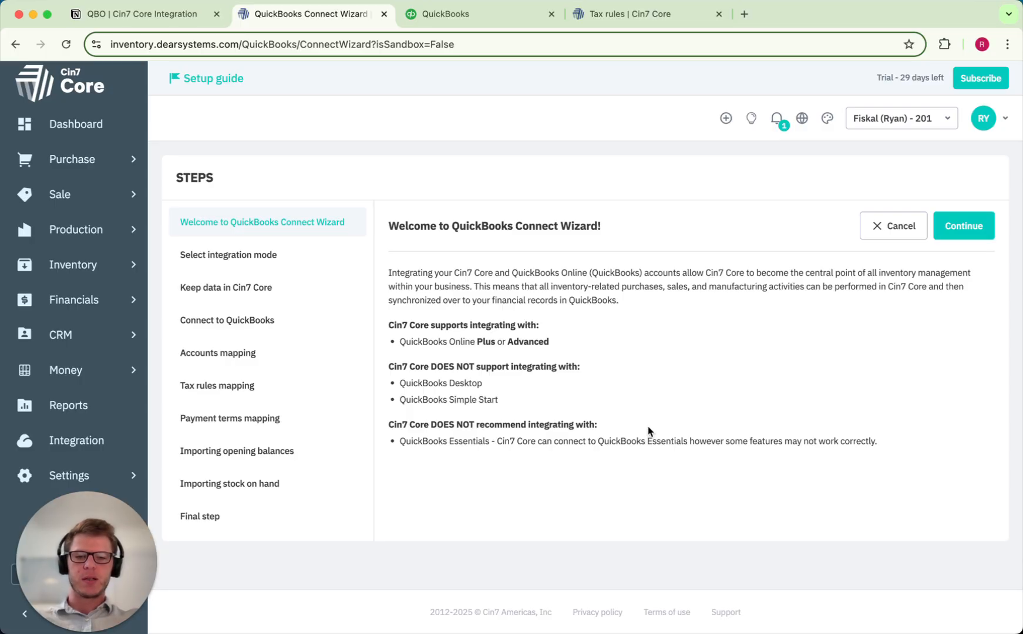
drag(562, 342, 399, 341)
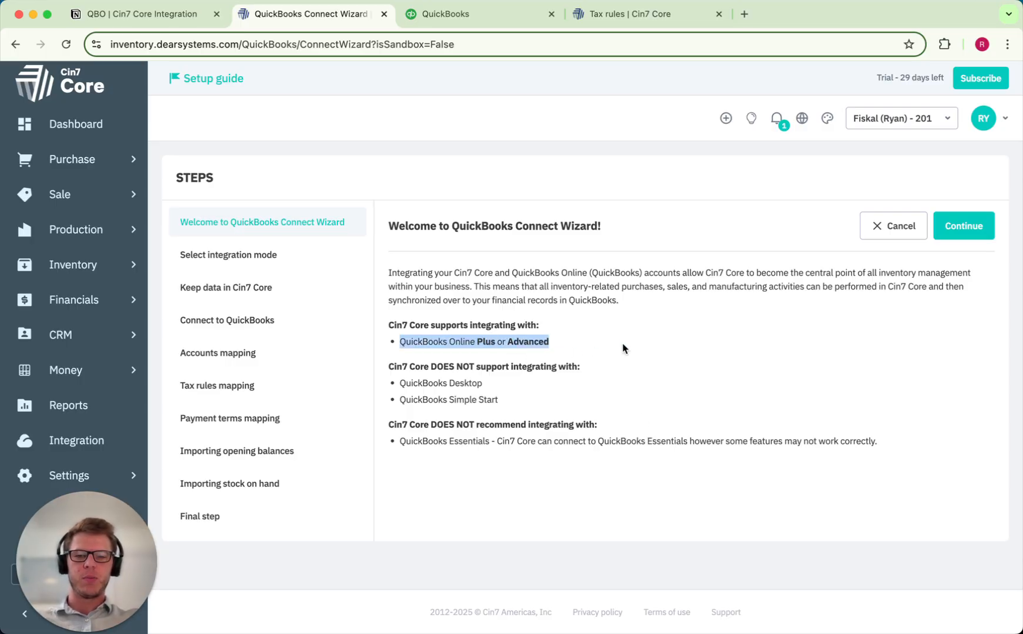
click(672, 352)
click(968, 229)
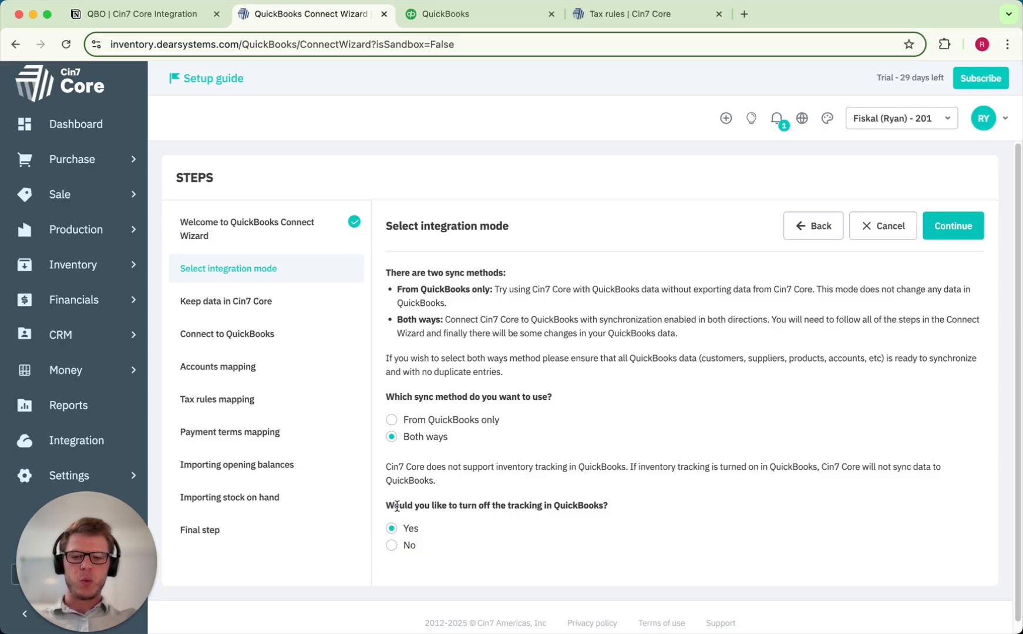
- Keep the sync method at Both ways, choose Yes for turning off tracking in QuickBooks, and continue
drag(394, 506, 604, 508)
click(596, 532)
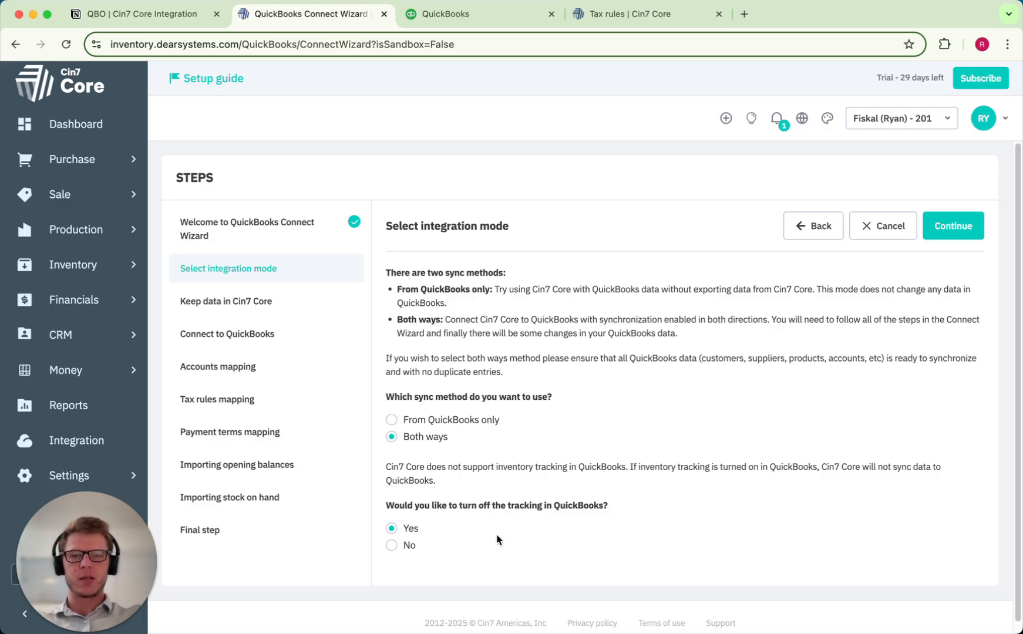
click(391, 545)
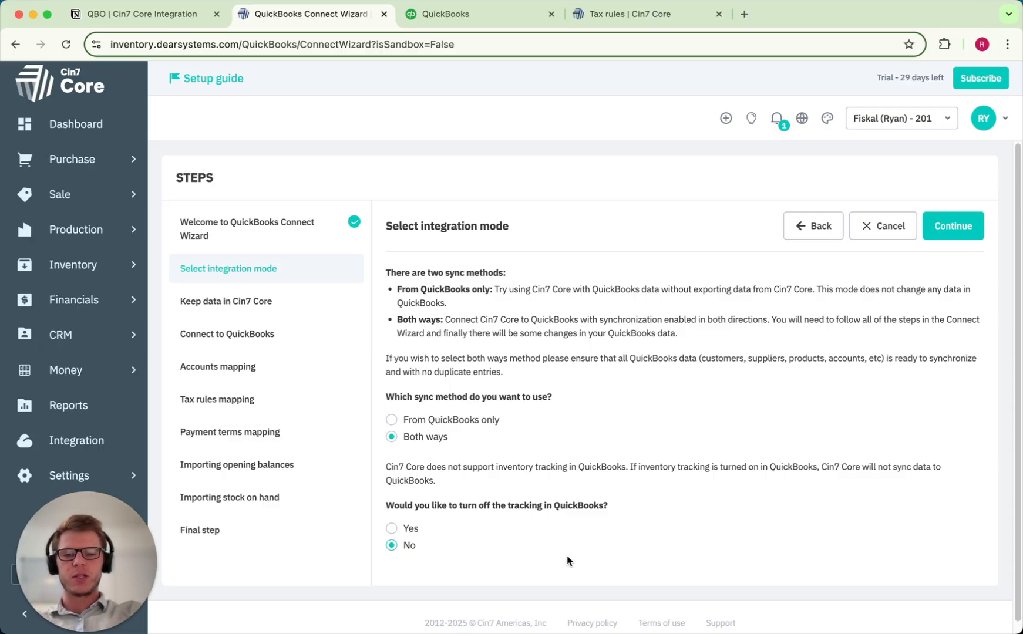
click(413, 531)
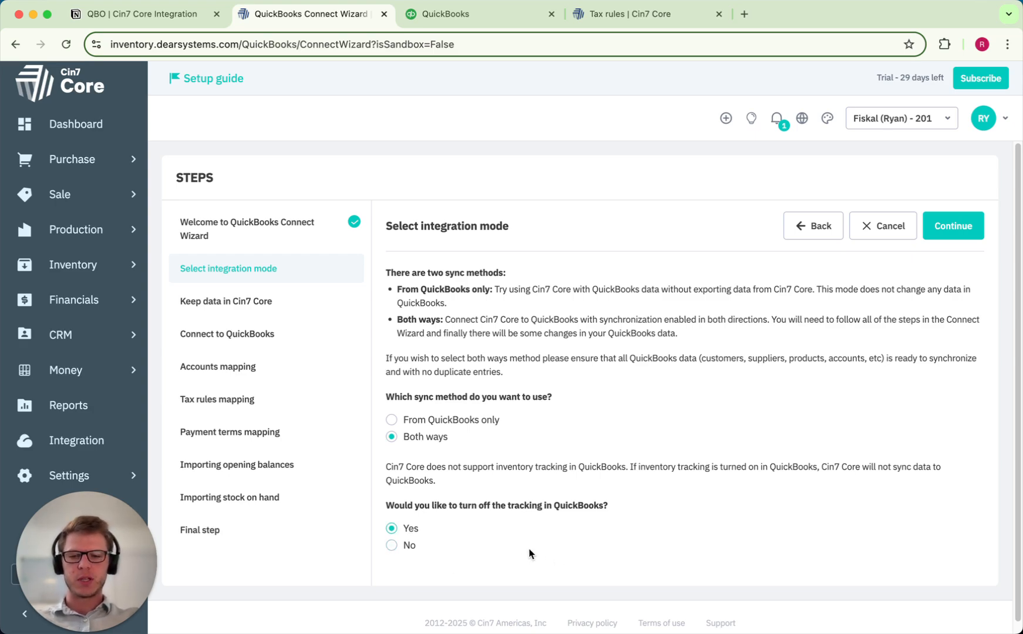
click(956, 232)
- Try the options to delete transactional data, products, customers, suppliers and opening balances from Cin7 Core, and return to keeping the data
drag(594, 327, 369, 313)
click(420, 363)
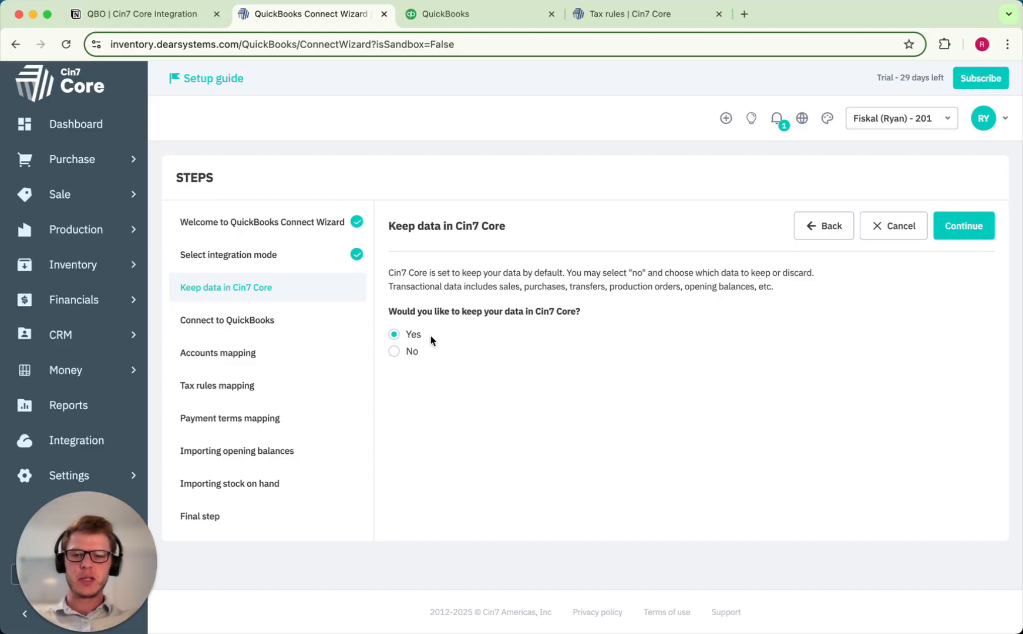
click(412, 354)
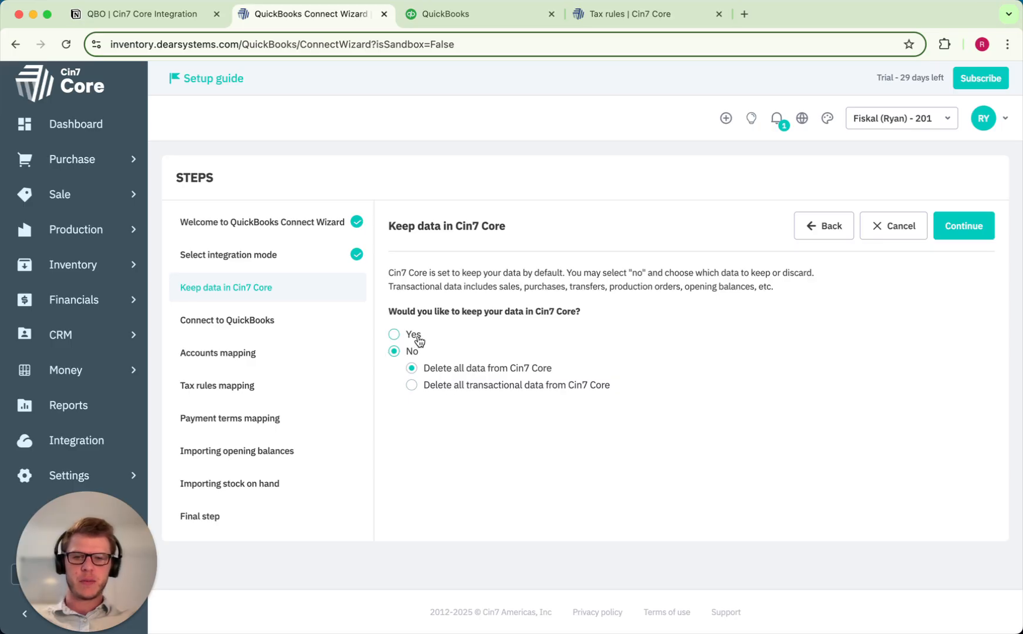
click(441, 386)
click(489, 404)
click(487, 424)
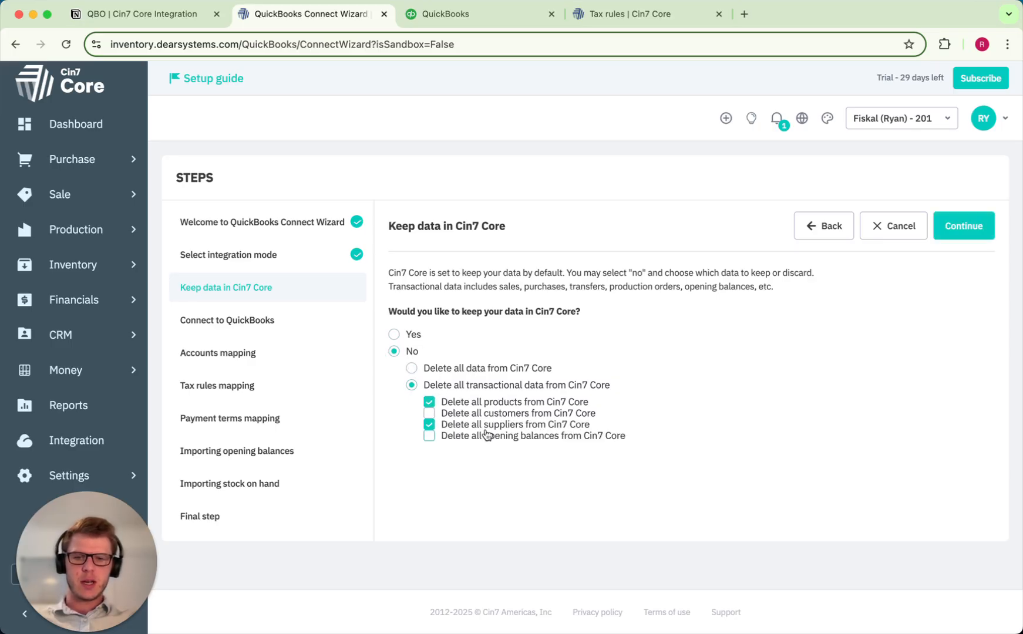
click(487, 435)
click(483, 414)
click(397, 335)
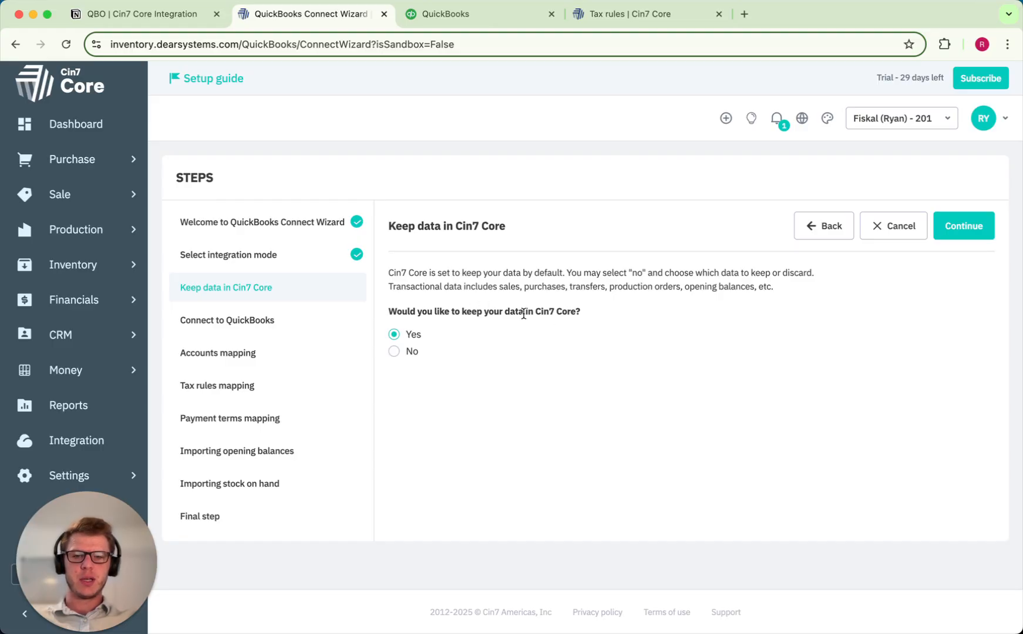
- Continue with the existing Cin7 Core data kept and authorize the connection to the Fiskal Training Account in QuickBooks
drag(522, 312, 644, 338)
click(646, 339)
click(963, 226)
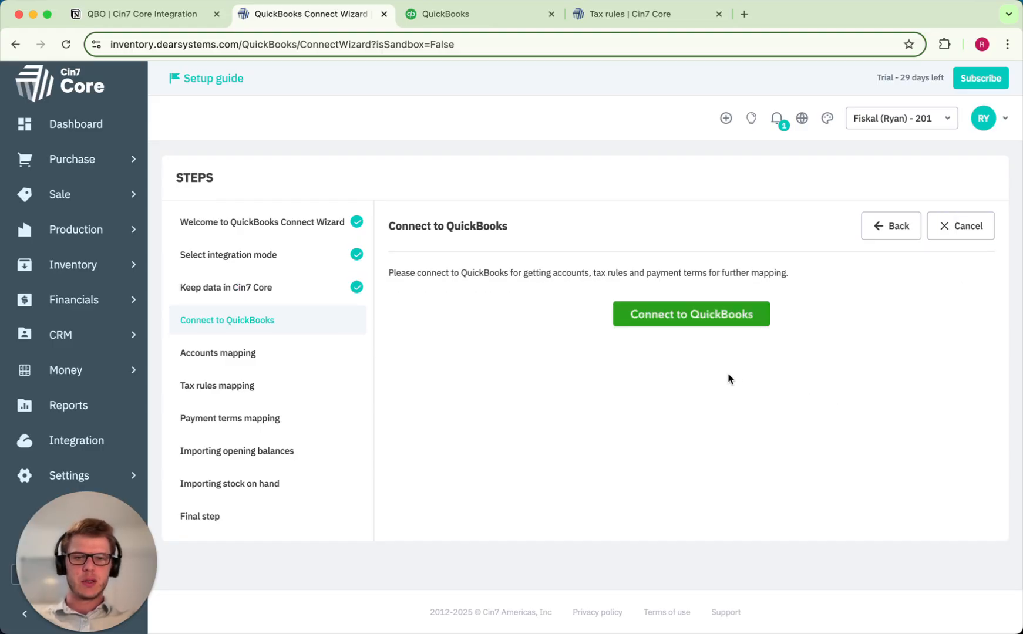
click(701, 317)
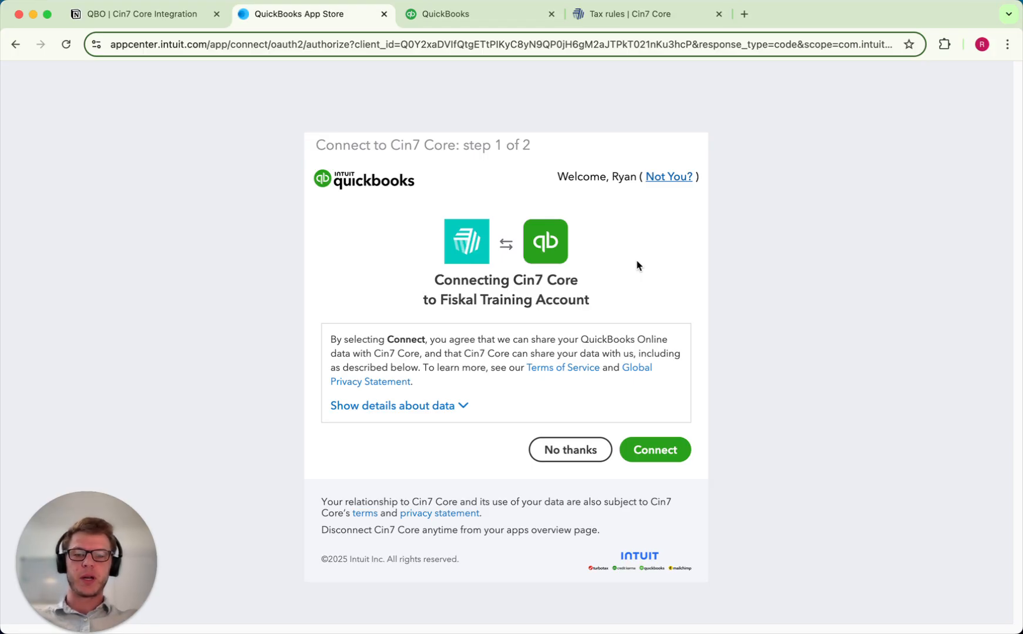
click(663, 451)
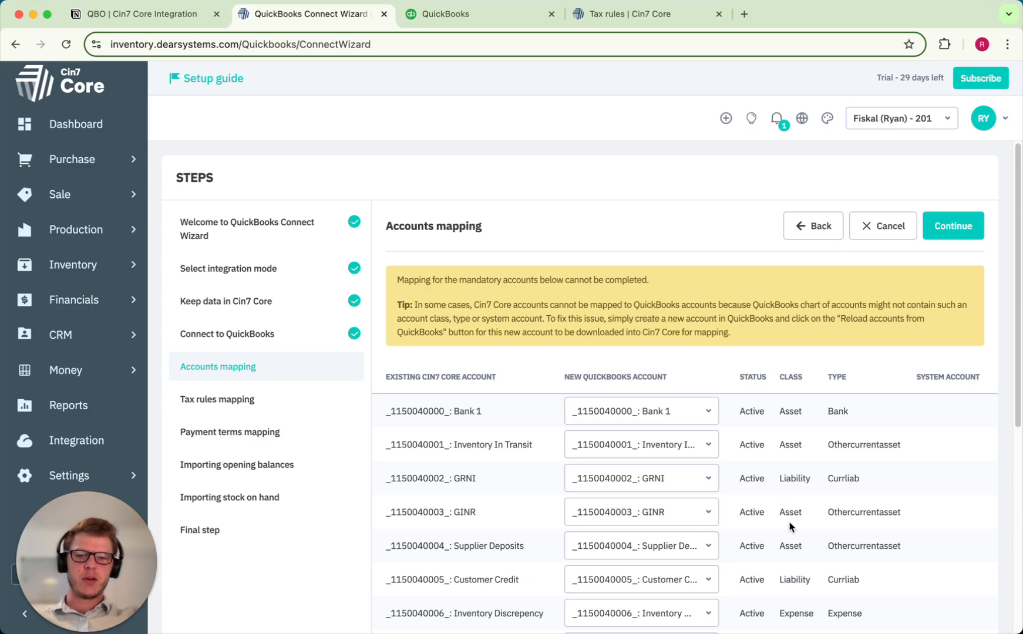
- Review the accounts mapping list and clear the QuickBooks account mapped to Bank 1
scroll(790, 527, down, 8)
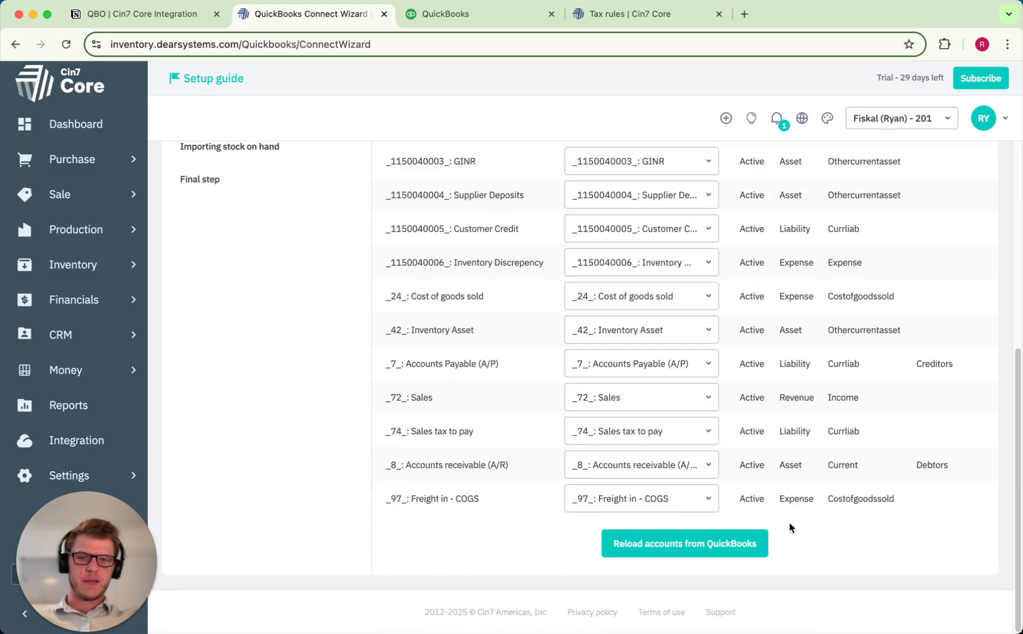
scroll(671, 392, up, 5)
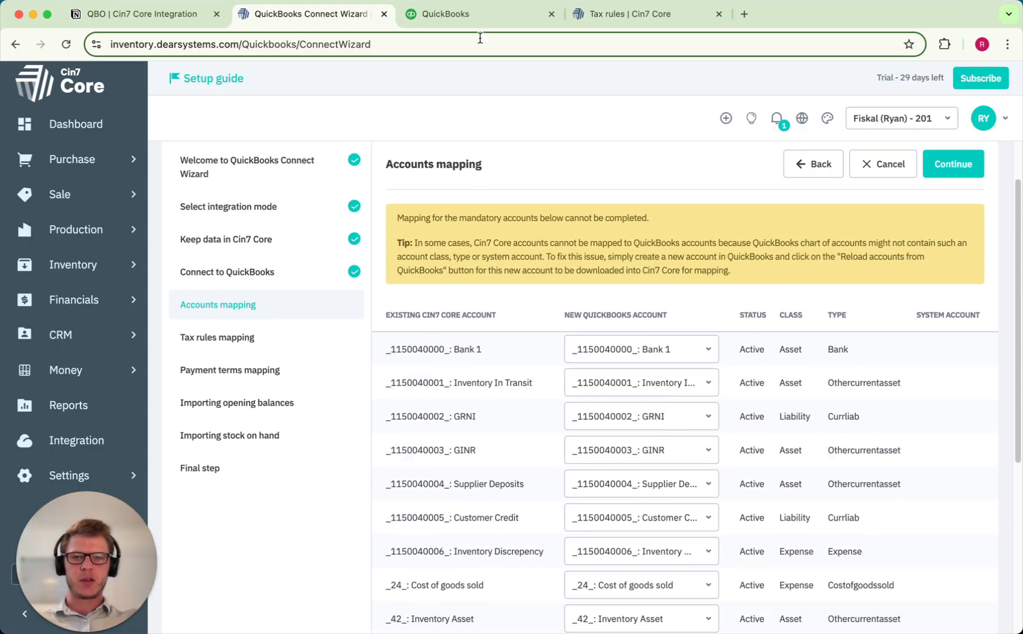
scroll(752, 427, down, 3)
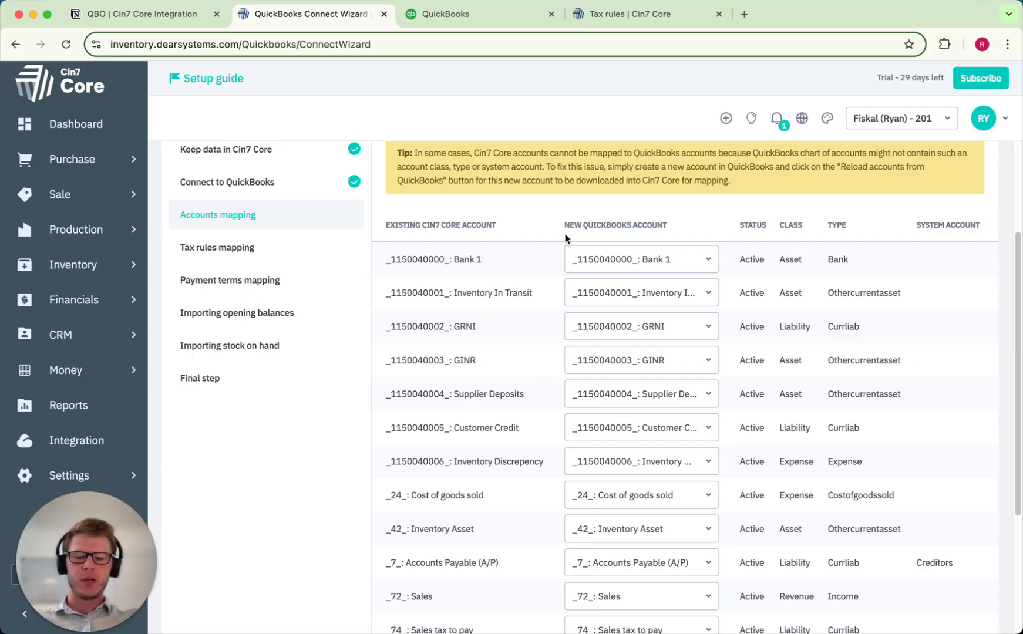
click(682, 259)
click(665, 306)
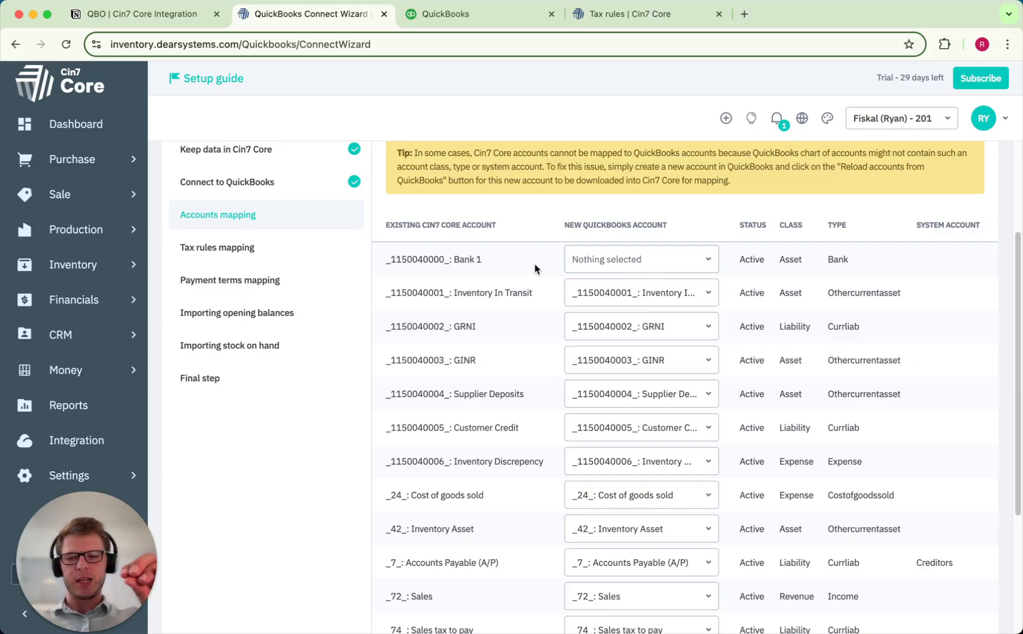
- Switch to QuickBooks, open a new account form in the chart of accounts, and look through the available account types
click(445, 17)
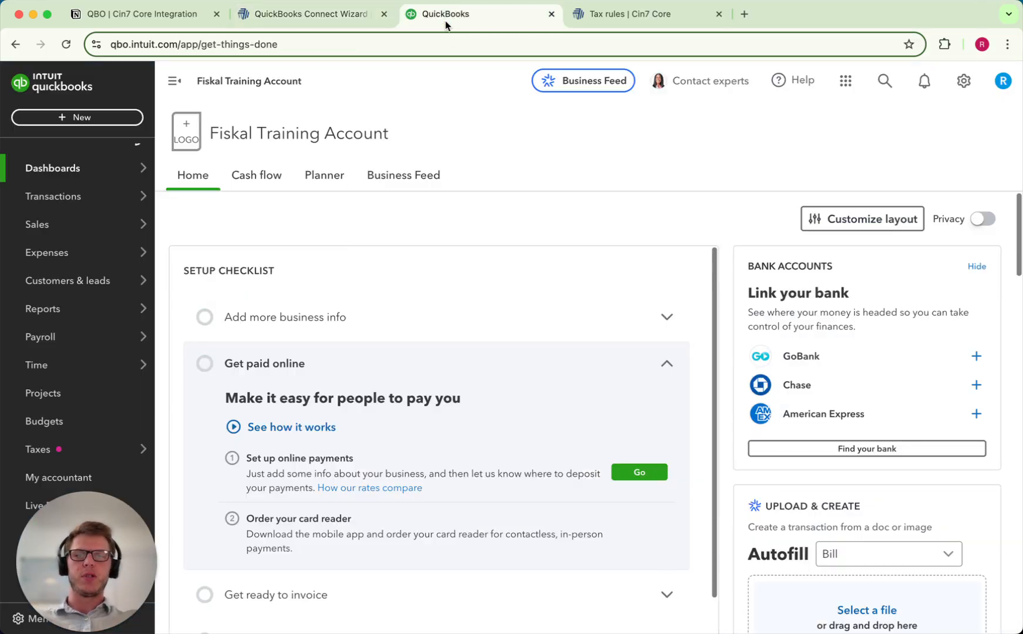
click(964, 82)
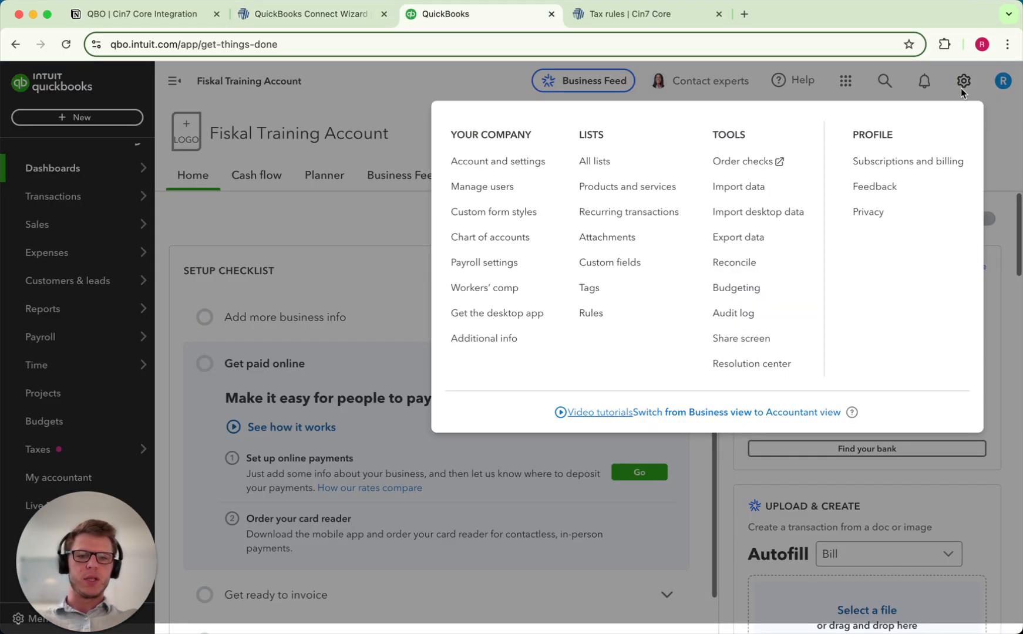
click(515, 243)
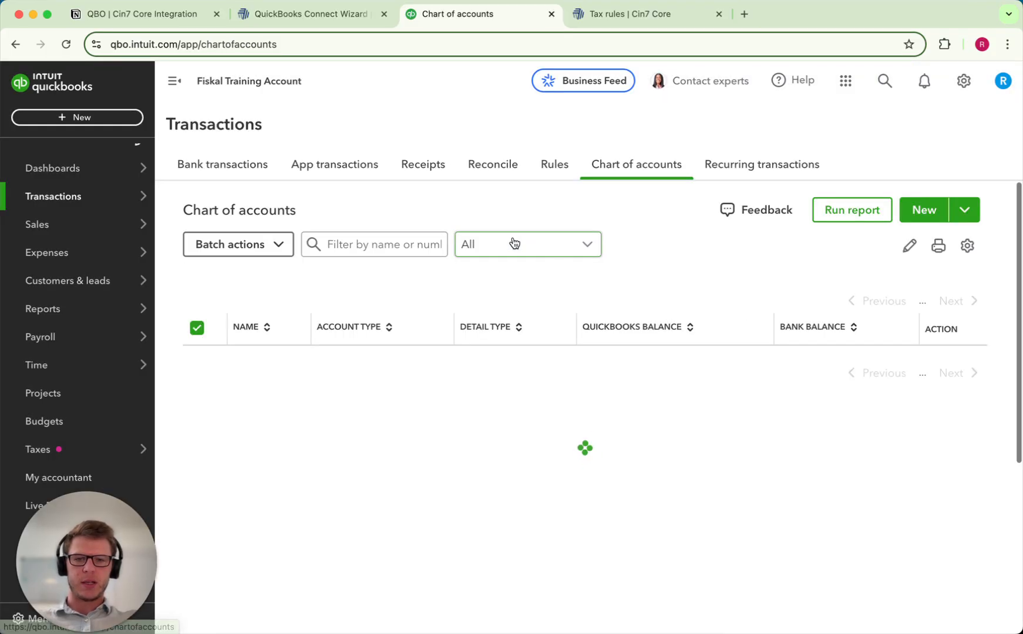
click(911, 212)
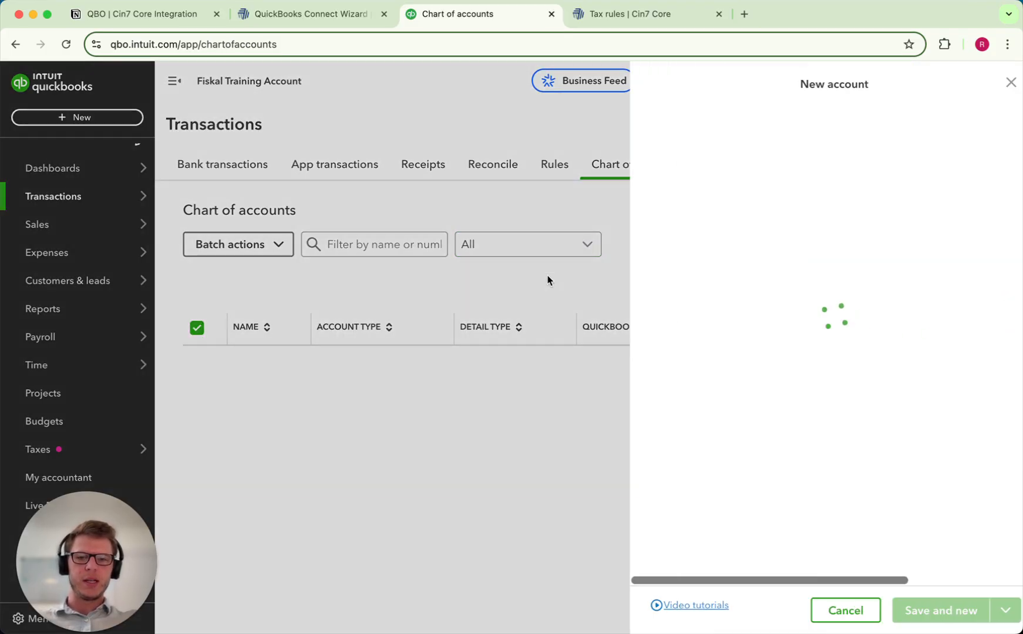
click(728, 210)
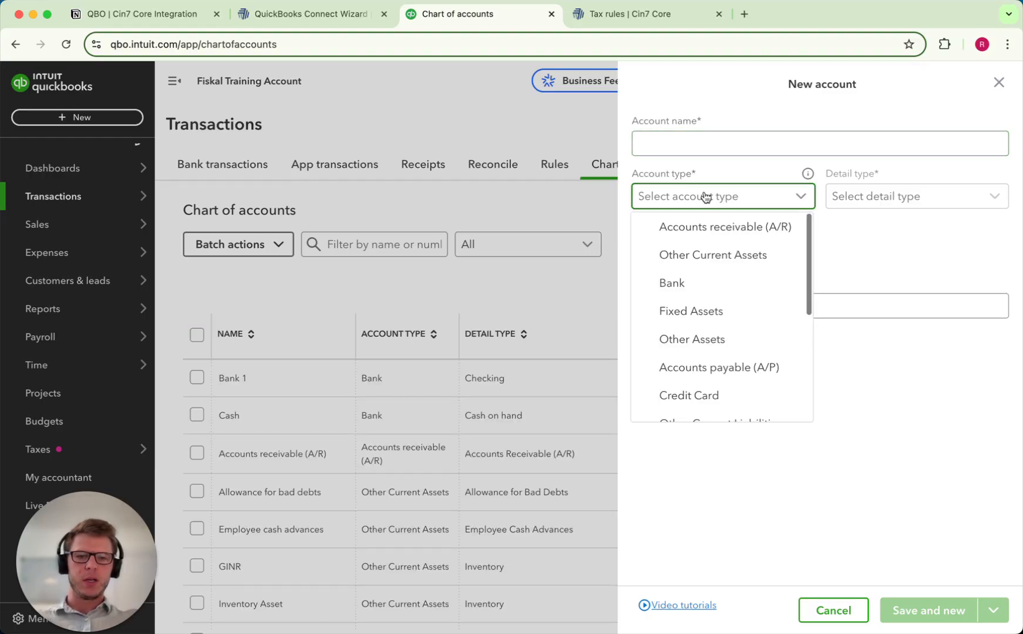
click(926, 257)
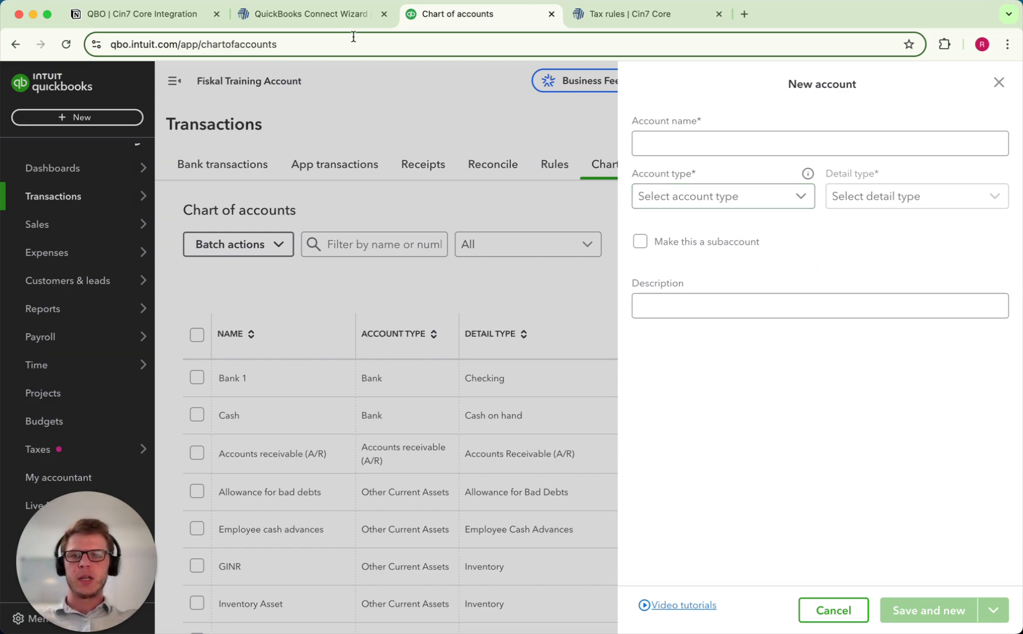
click(346, 14)
click(667, 264)
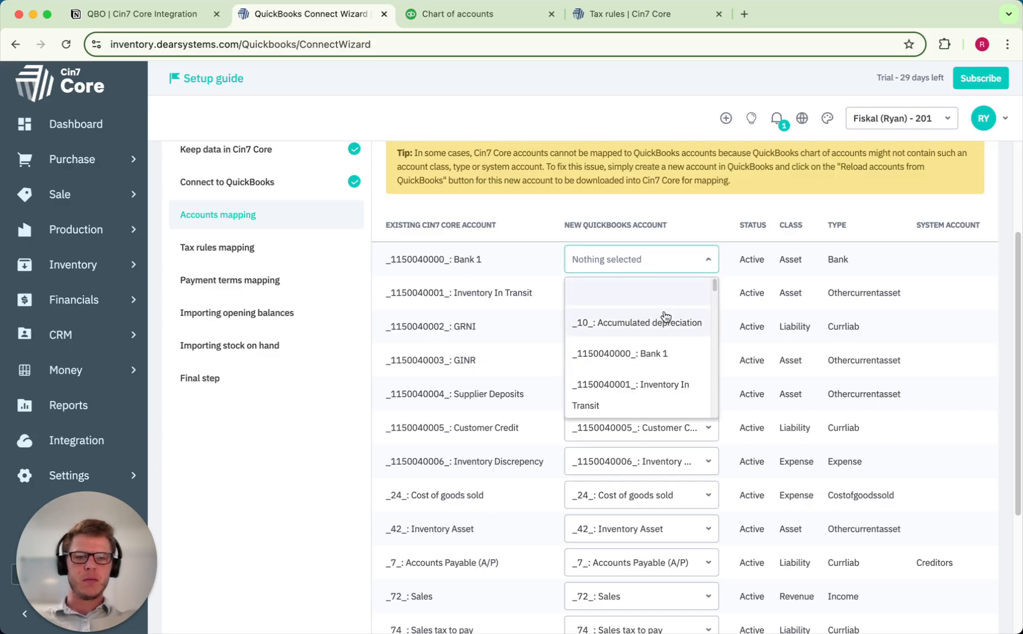
click(645, 360)
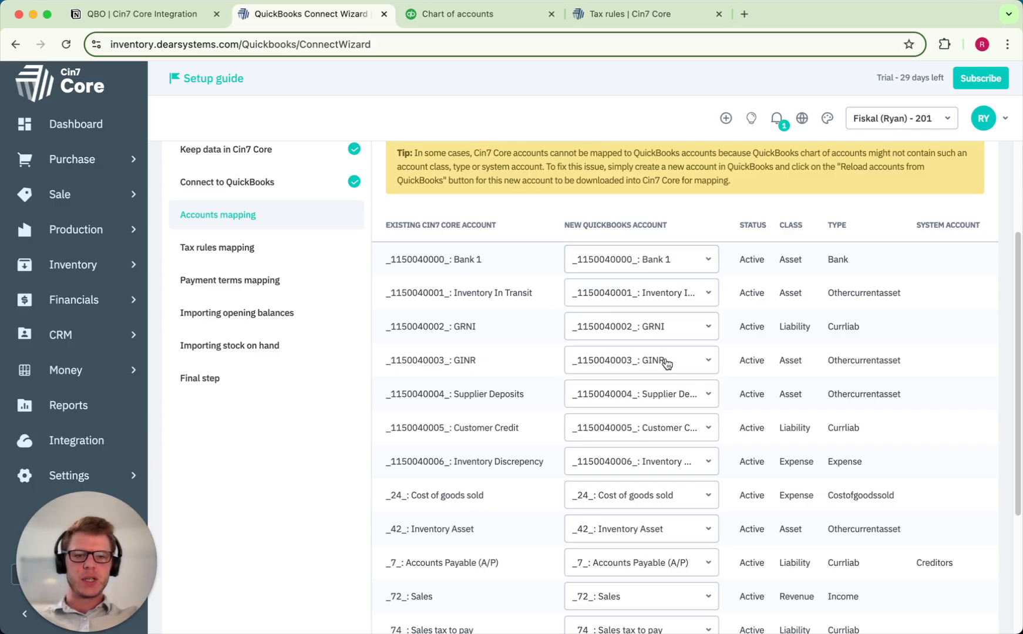
- Check the remaining account mappings and continue to the tax rules mapping
scroll(660, 361, down, 2)
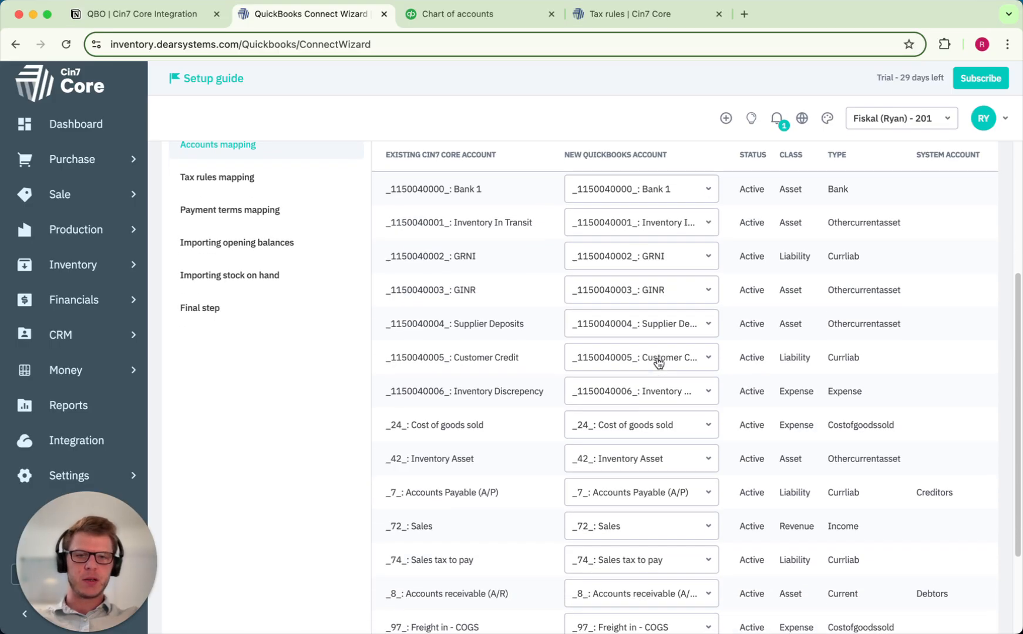
scroll(658, 362, down, 3)
scroll(727, 443, up, 6)
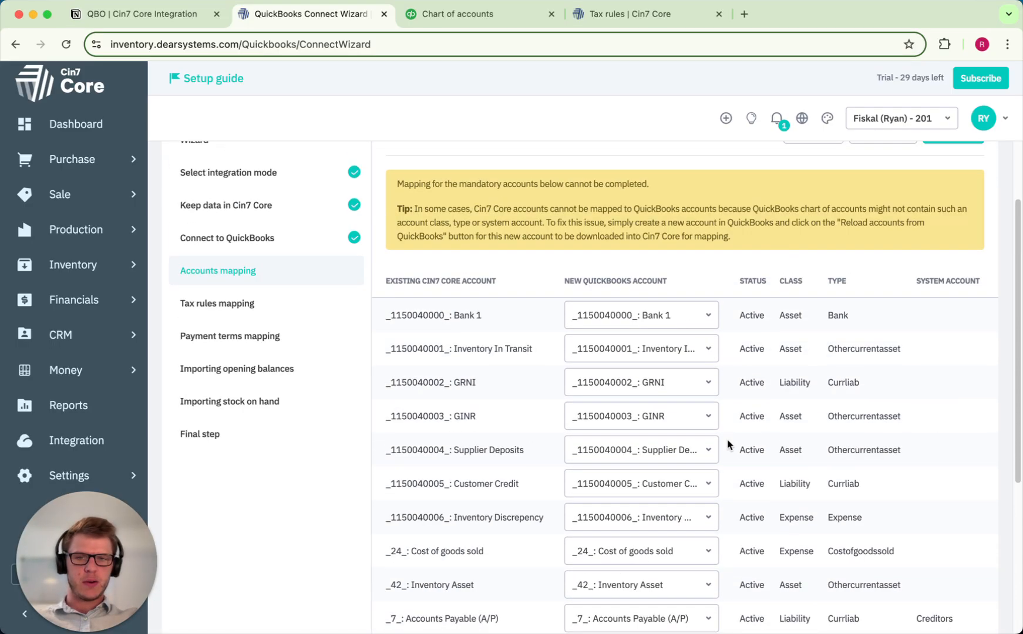
scroll(940, 258, up, 2)
scroll(939, 257, up, 1)
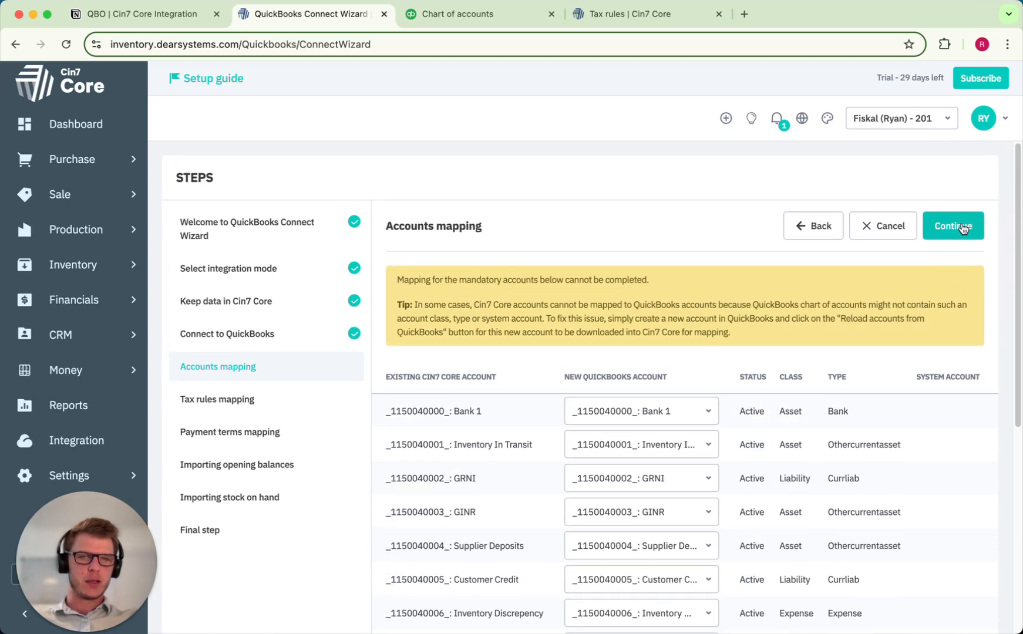
click(961, 229)
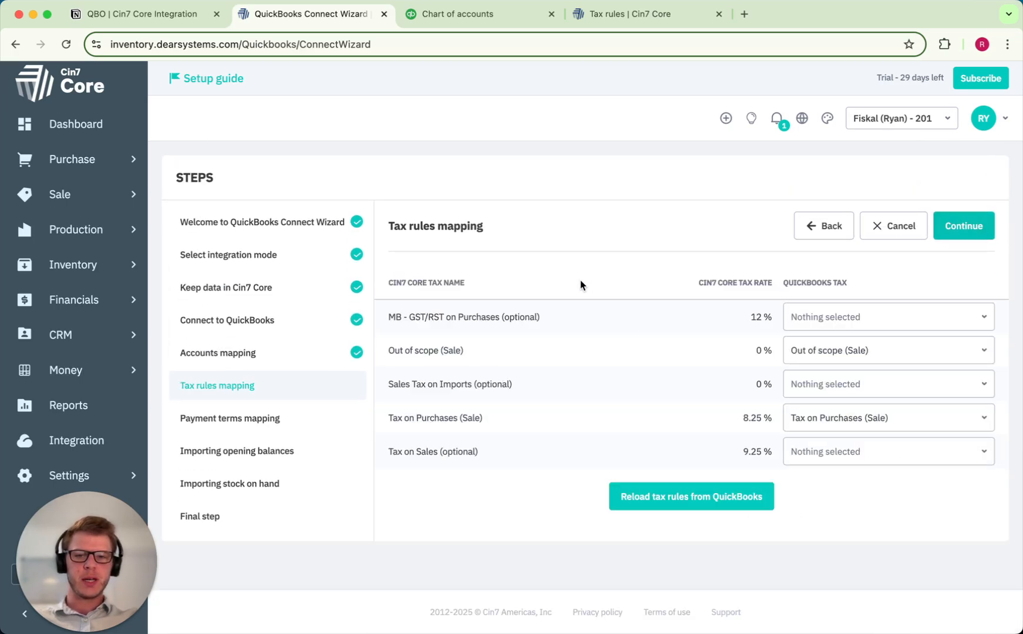
- Examine which tax rules in the mapping are optional and compare them with their status in the Cin7 Core tax rules list
drag(391, 226, 486, 230)
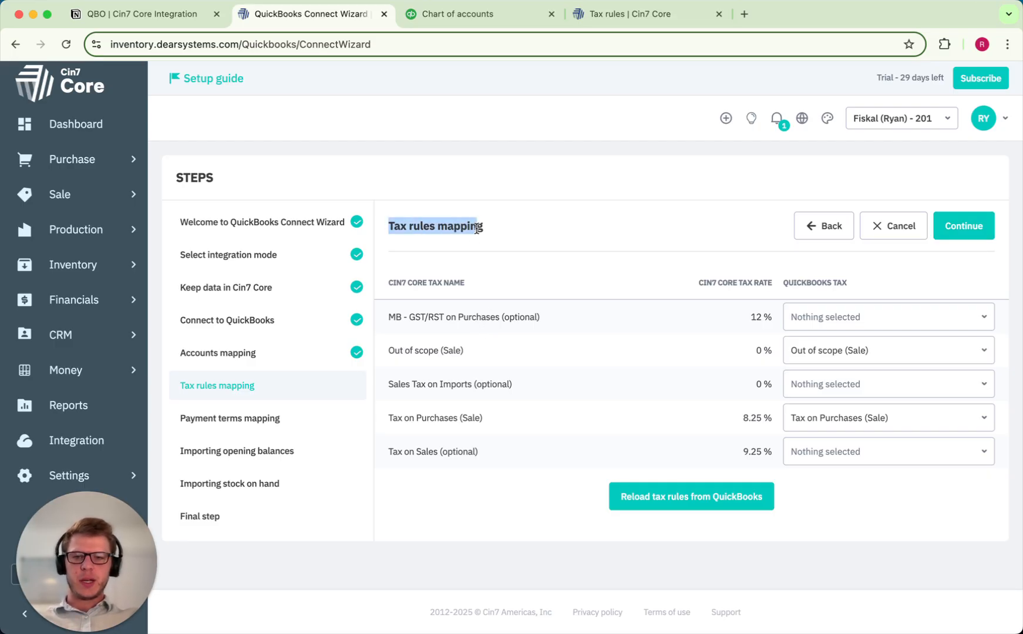
click(499, 235)
drag(503, 317, 541, 320)
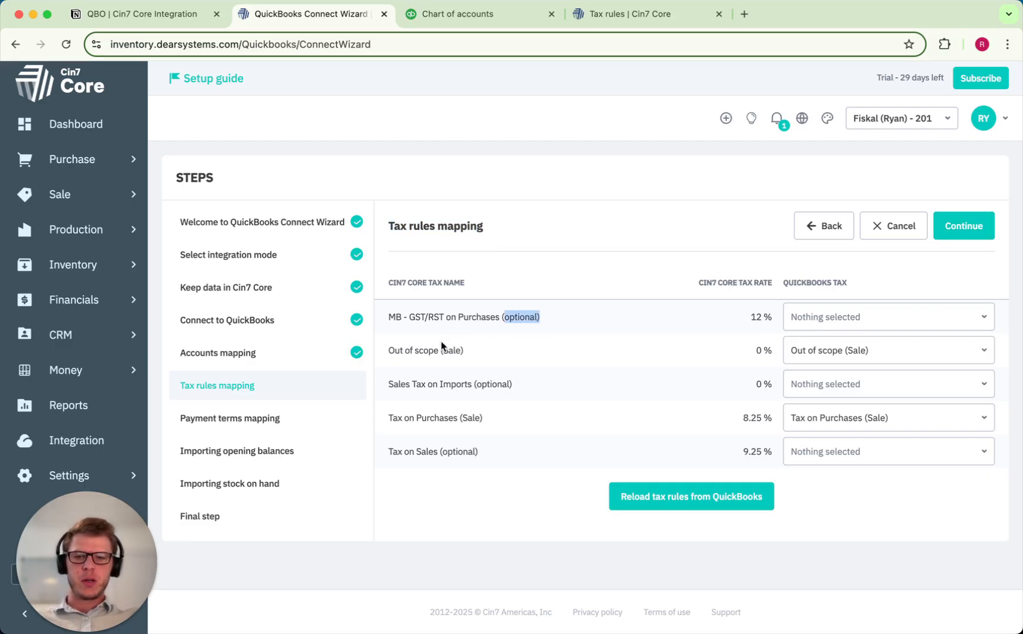
drag(441, 346, 465, 351)
click(479, 331)
click(628, 15)
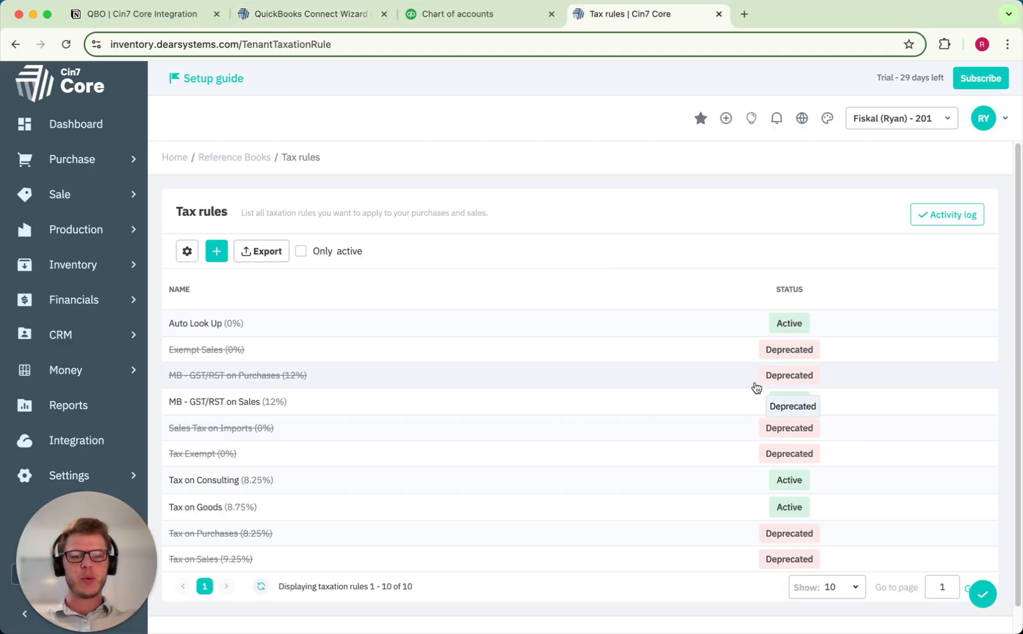
scroll(756, 388, down, 1)
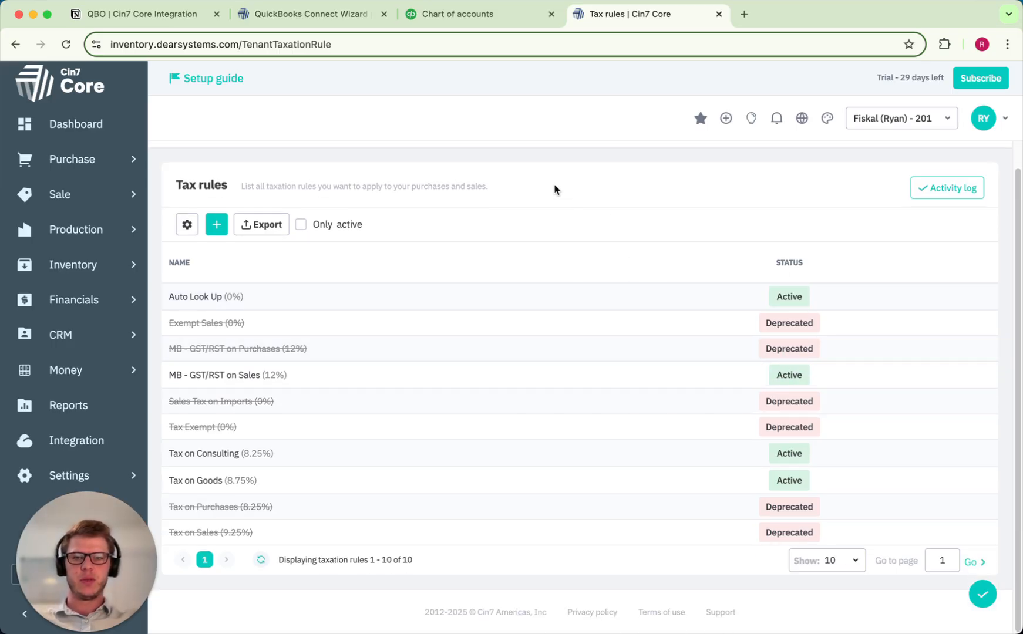
click(292, 17)
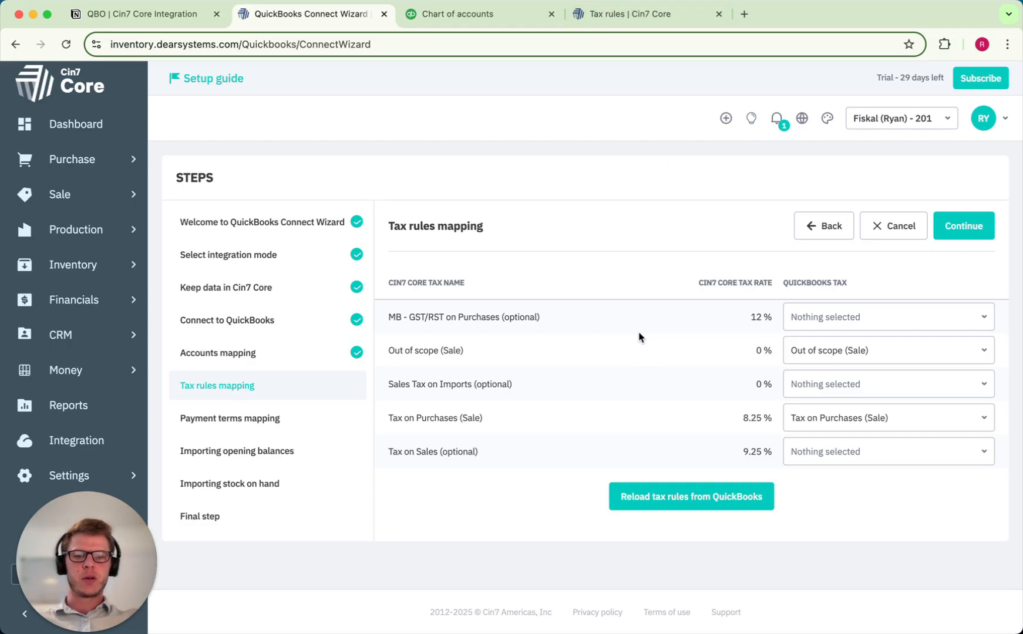
- Reload the tax rules from QuickBooks, leave MB - GST/RST on Purchases unmapped, and continue to the payment terms mapping
click(640, 503)
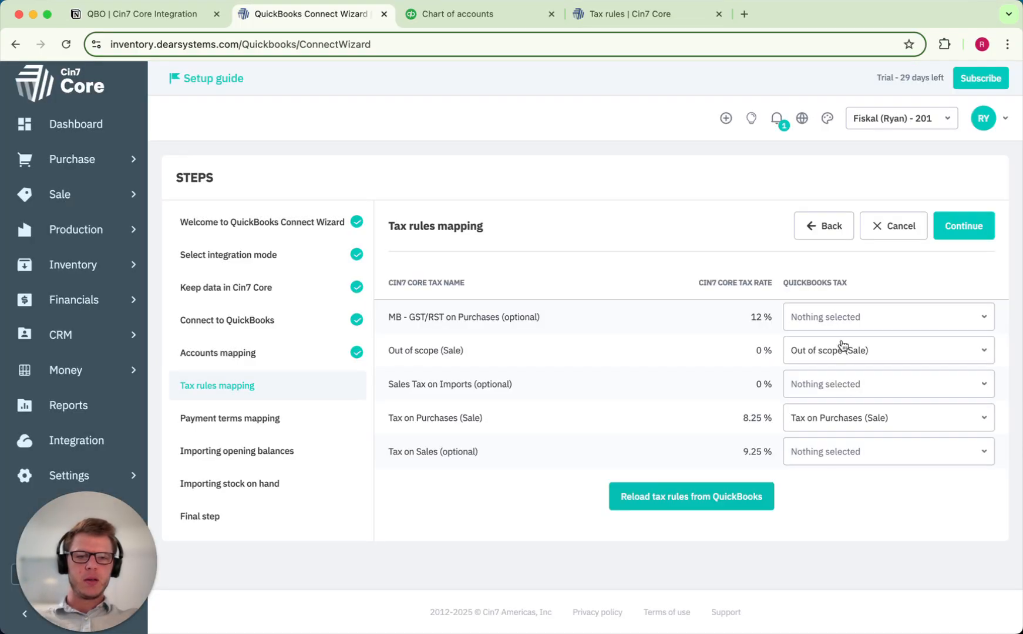
click(841, 324)
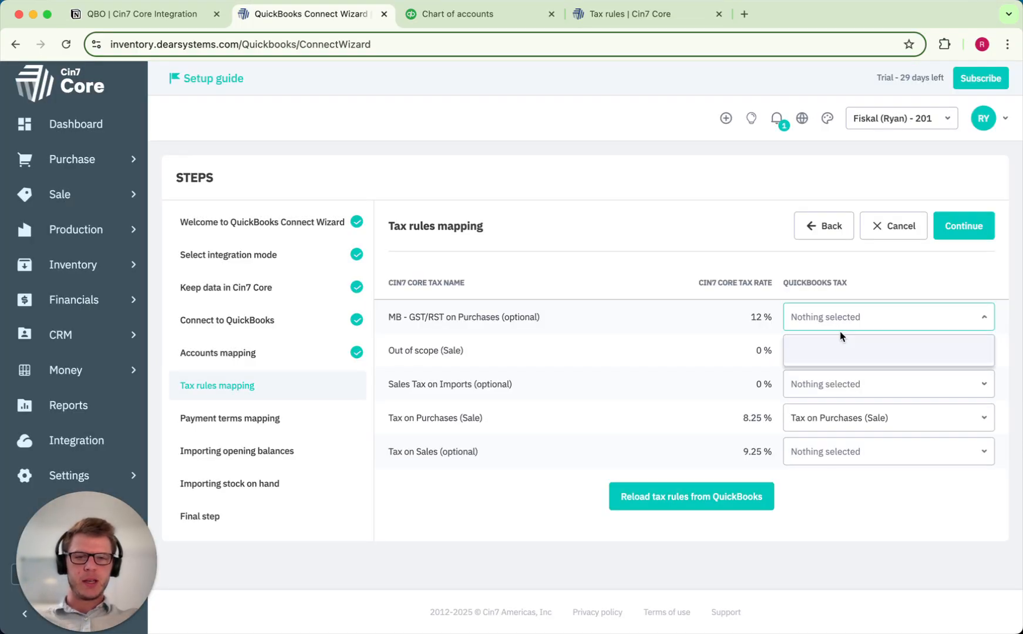
click(965, 233)
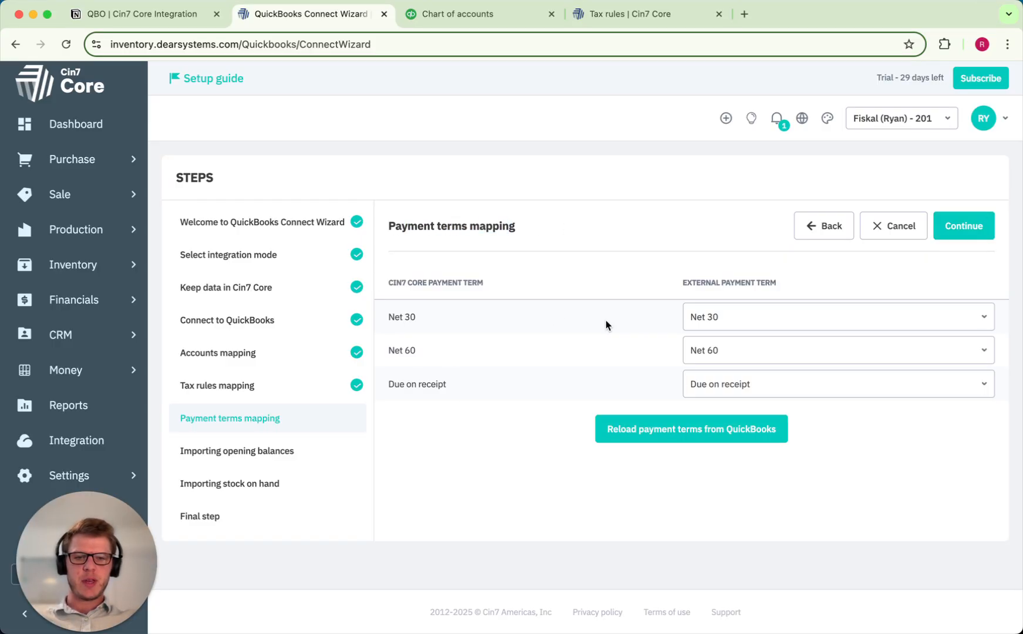
- Check the external payment term choices for Net 30 and open the Sales section of QuickBooks' Account and Settings
click(724, 321)
click(744, 449)
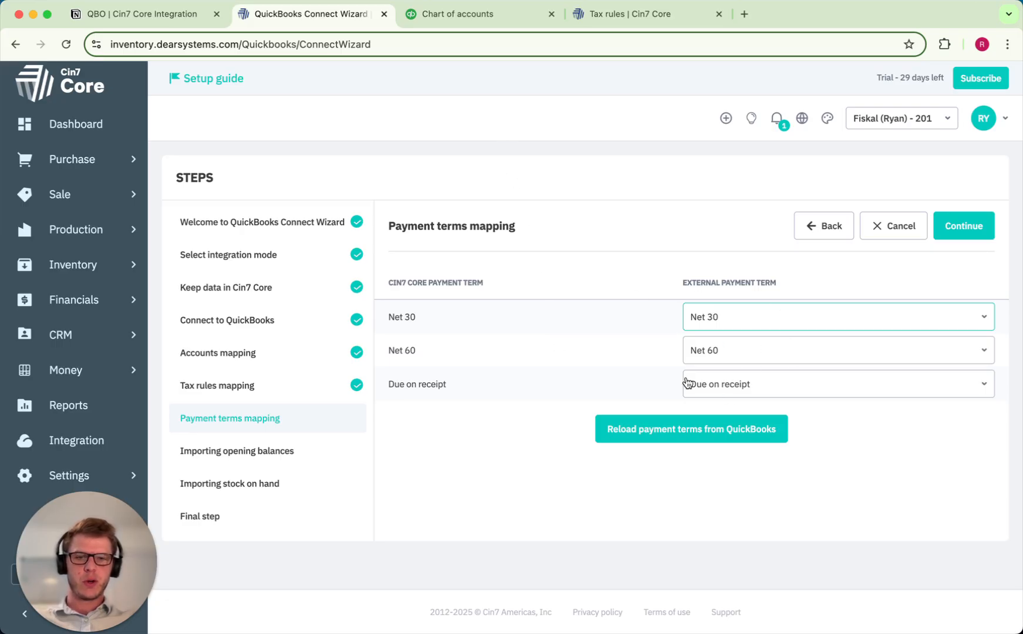
click(476, 16)
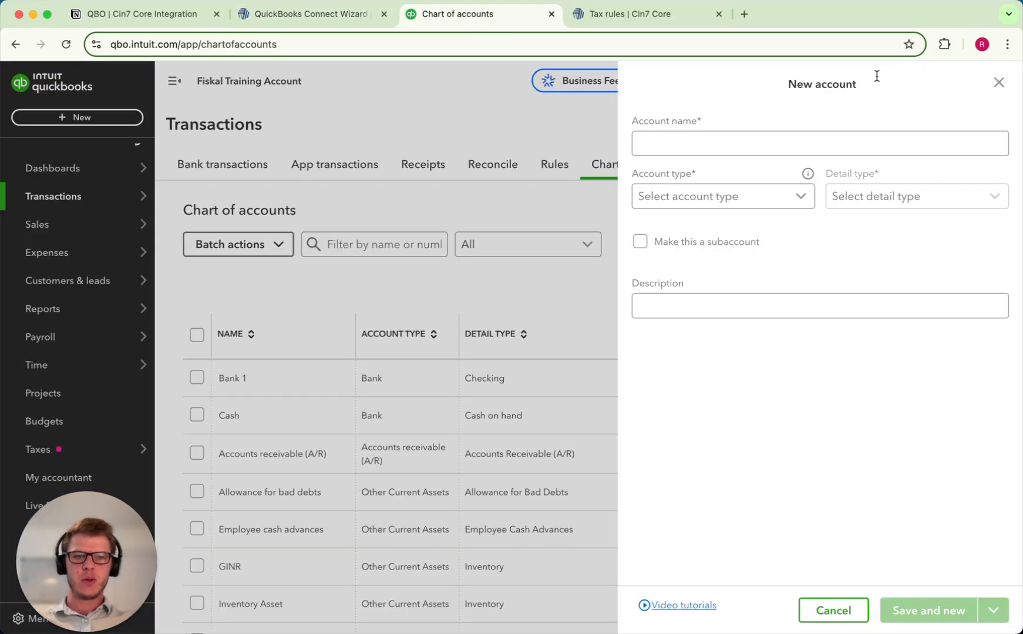
click(997, 85)
mouse_move(59, 214)
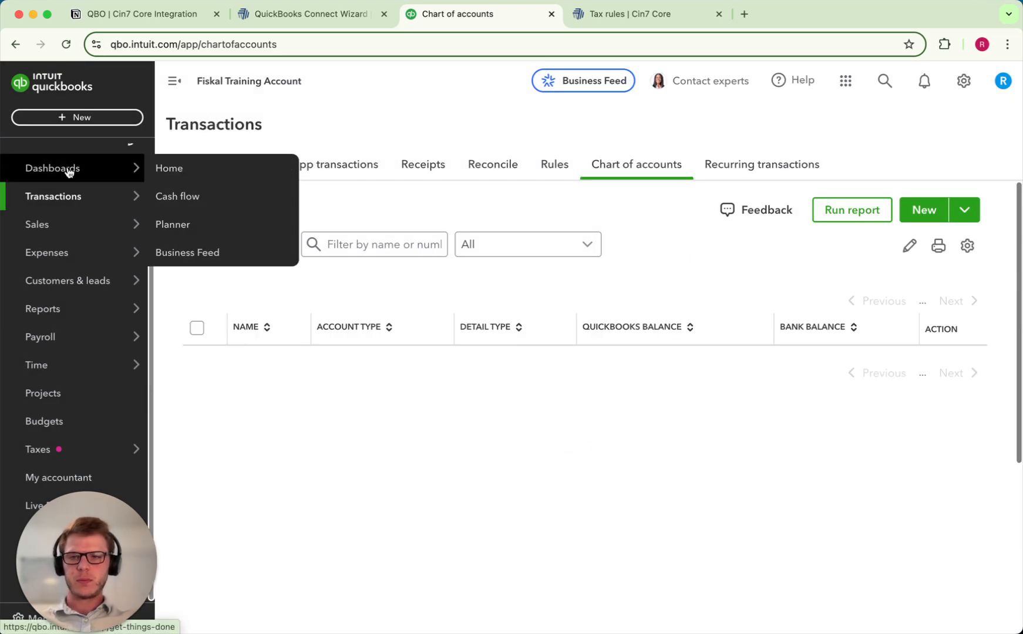
click(58, 168)
click(952, 81)
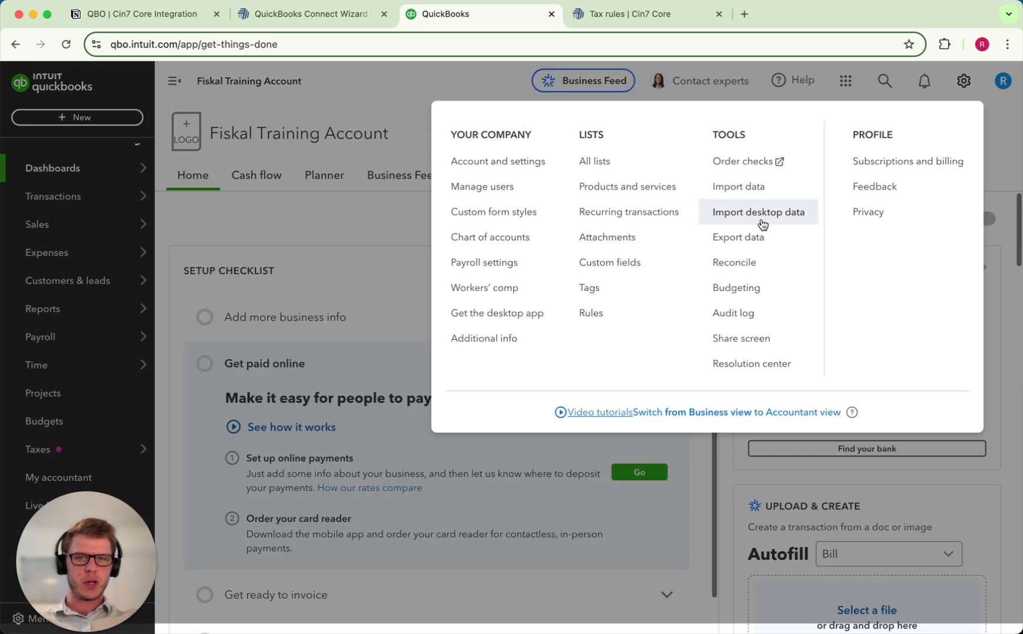
click(509, 172)
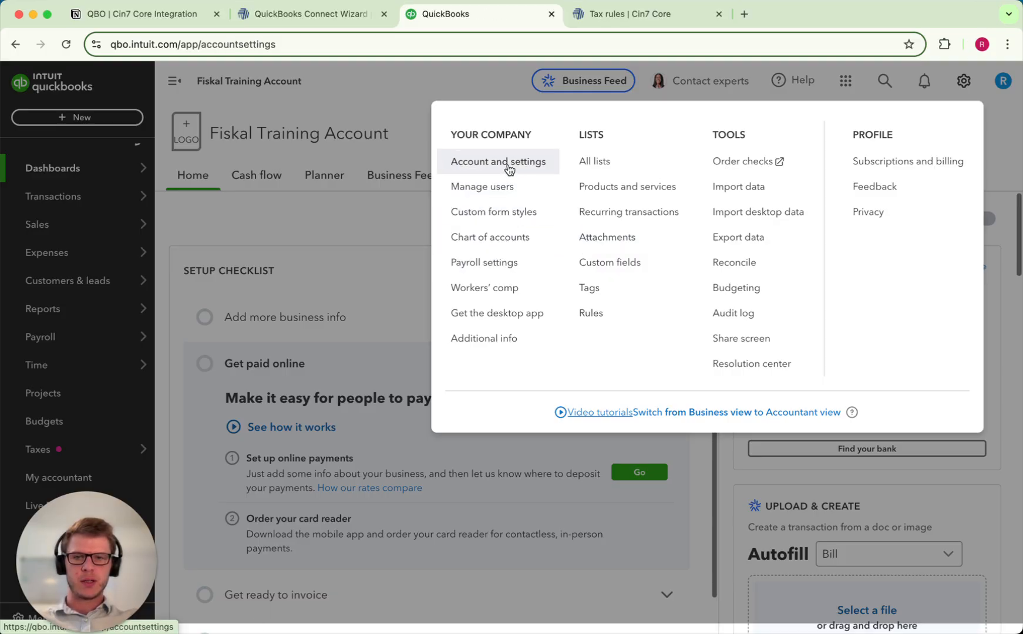
click(68, 276)
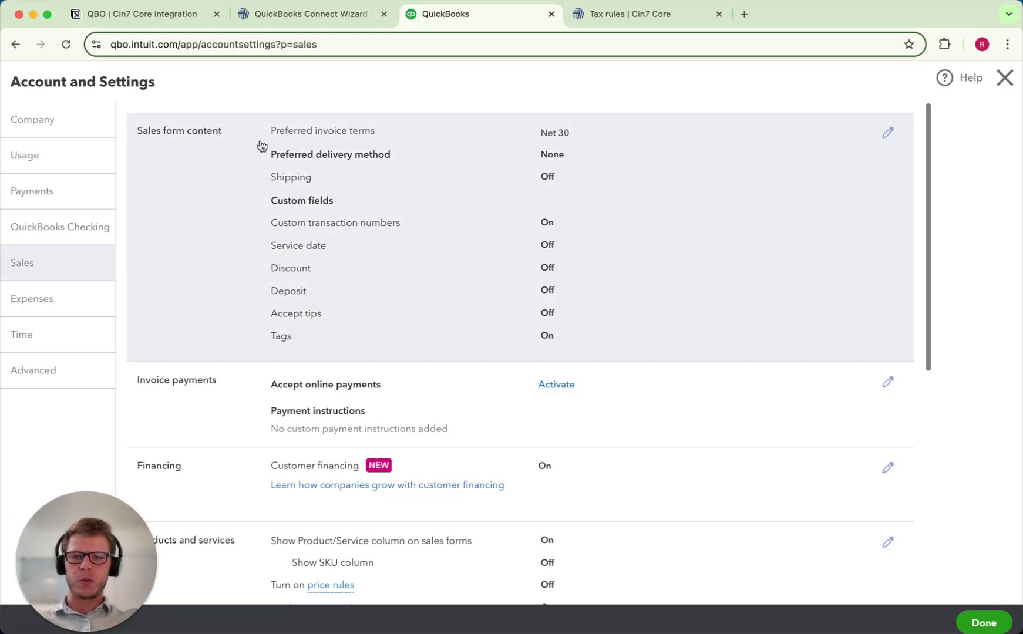
- Open the sales form content for editing and view the preferred invoice terms choices, including the option to add a new term
click(652, 193)
click(579, 141)
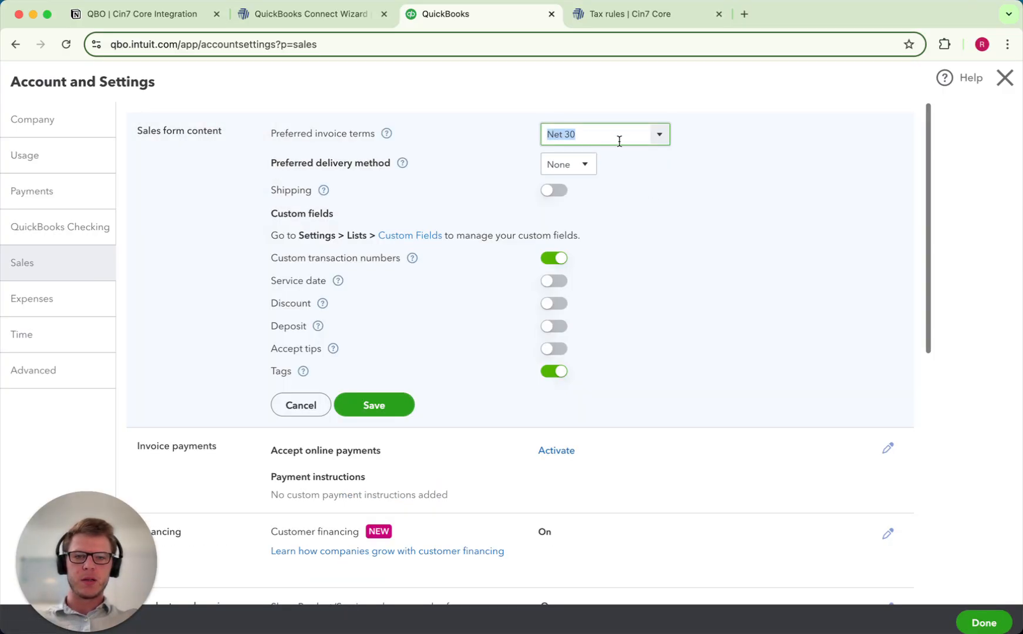
drag(322, 136, 426, 147)
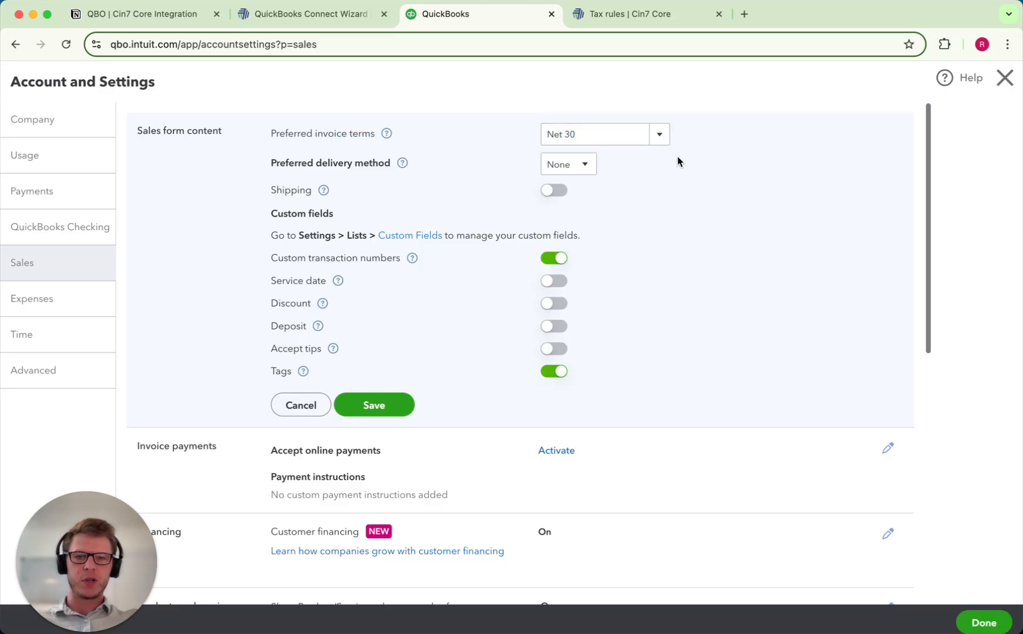
click(658, 135)
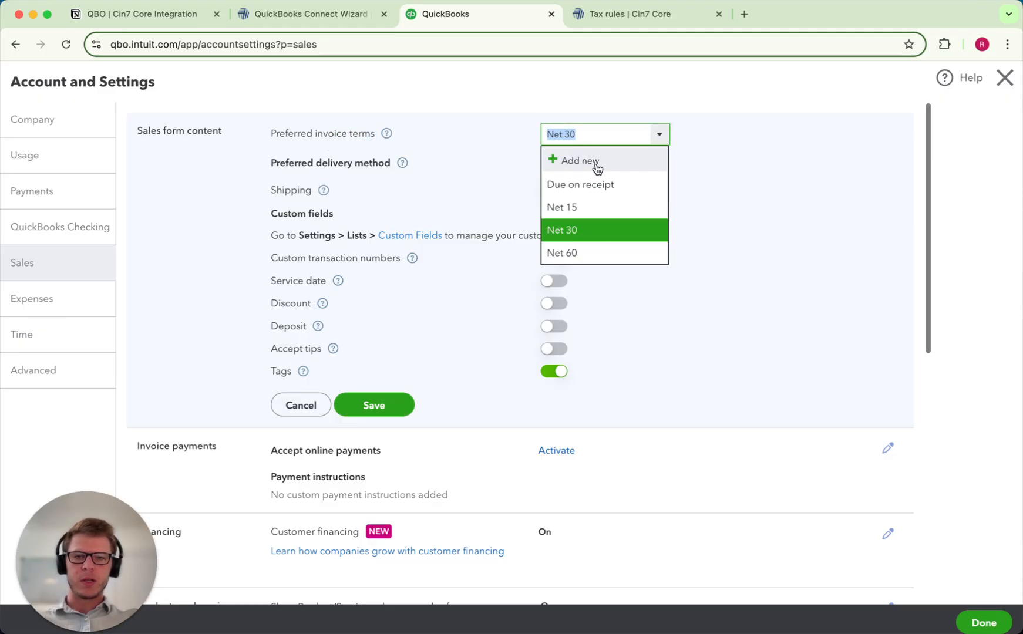
click(683, 163)
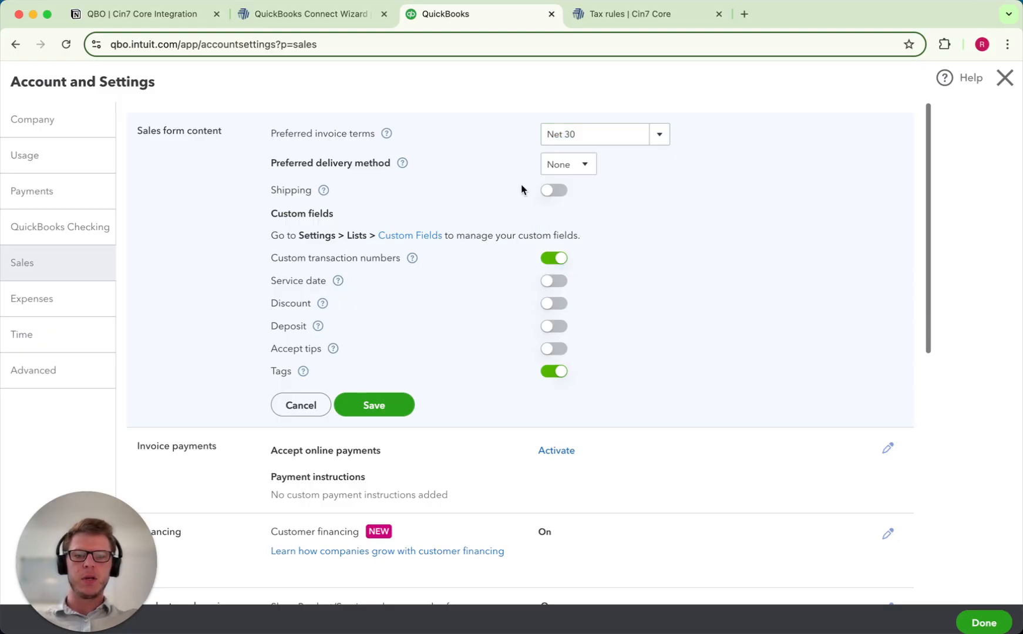
- Return to the Connect Wizard, continue past the payment terms mapping, and choose No for importing opening balances from QuickBooks
click(340, 15)
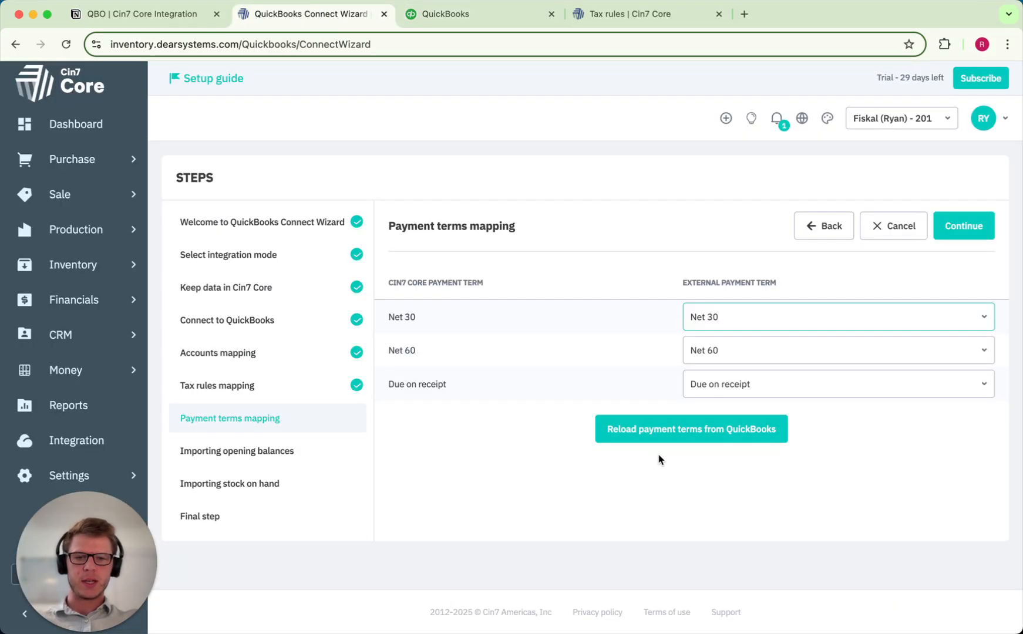
click(981, 233)
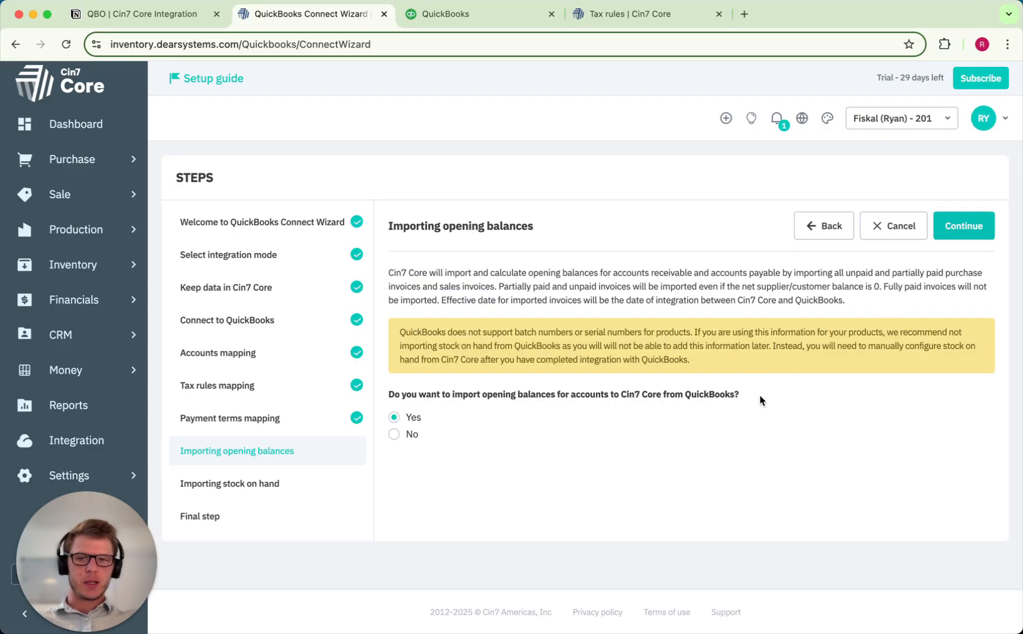
drag(405, 392, 756, 399)
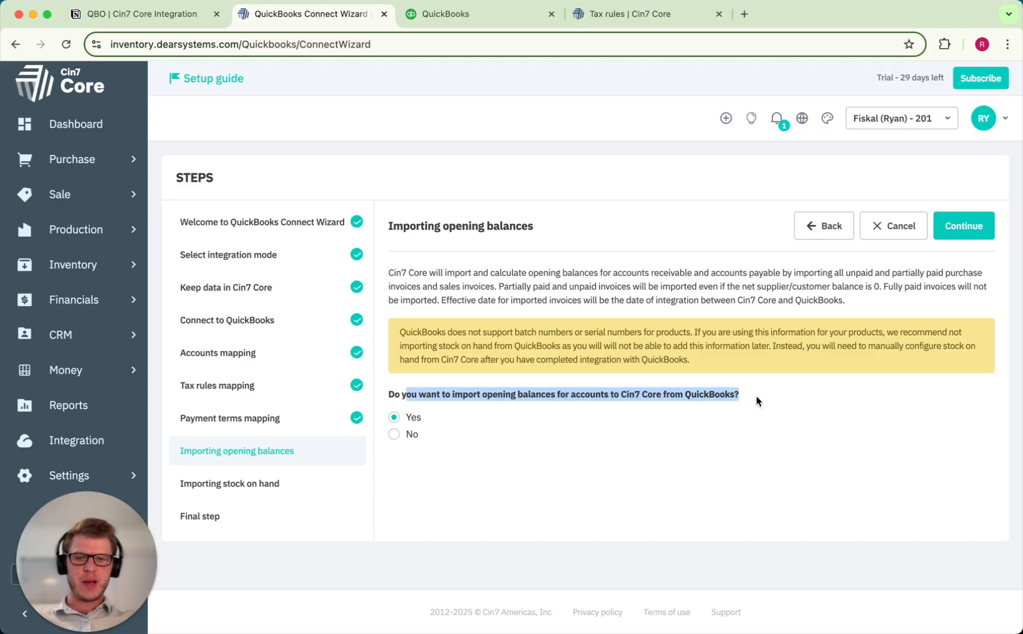
click(750, 447)
click(407, 435)
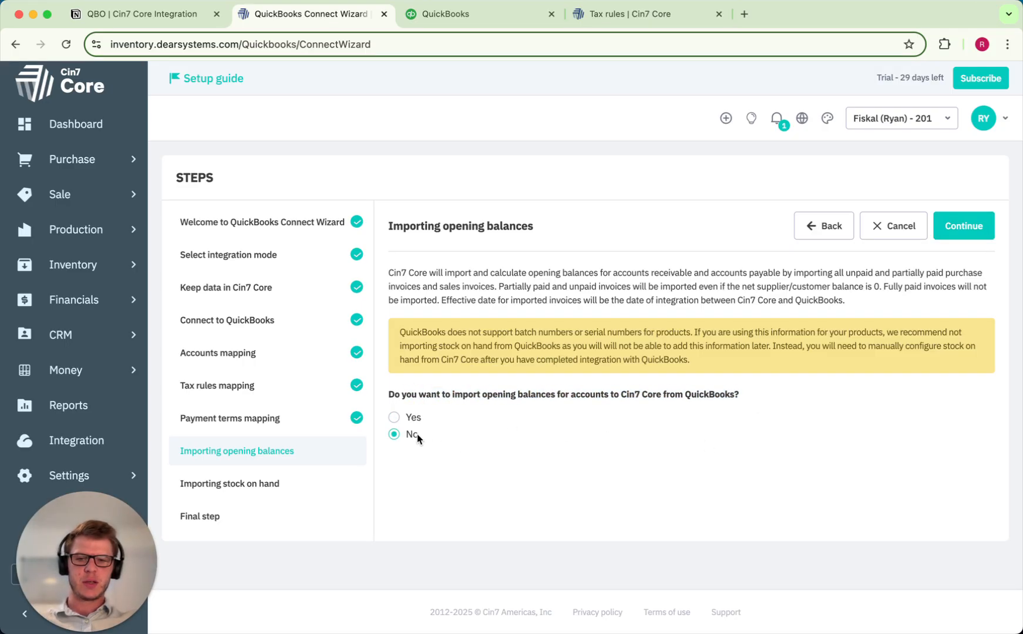
drag(441, 397, 755, 399)
click(666, 449)
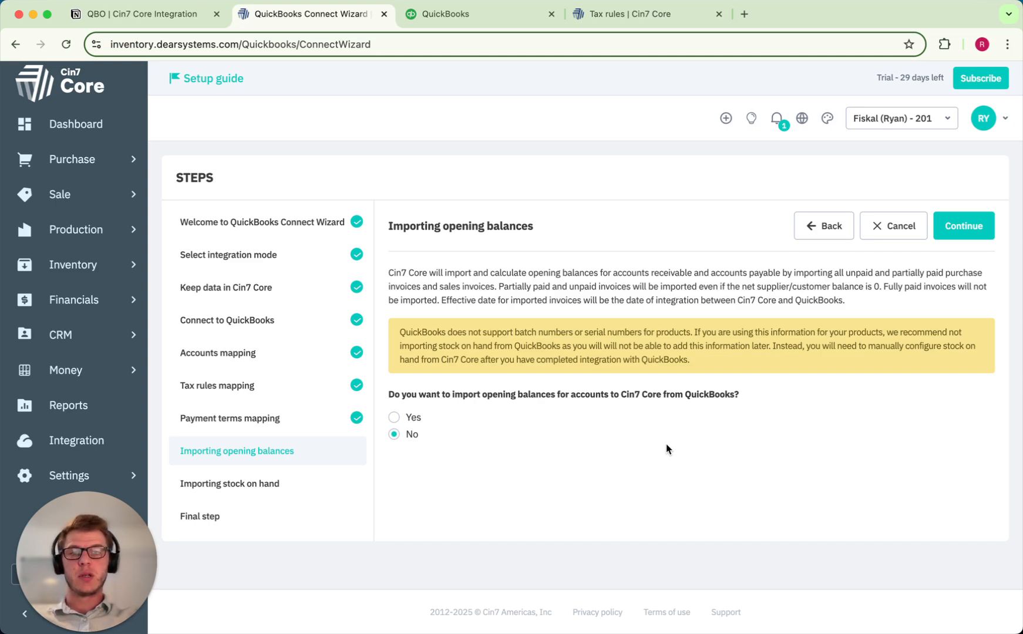
- Choose Yes for importing opening balances, continue to the stock on hand import, and read its import question
click(418, 421)
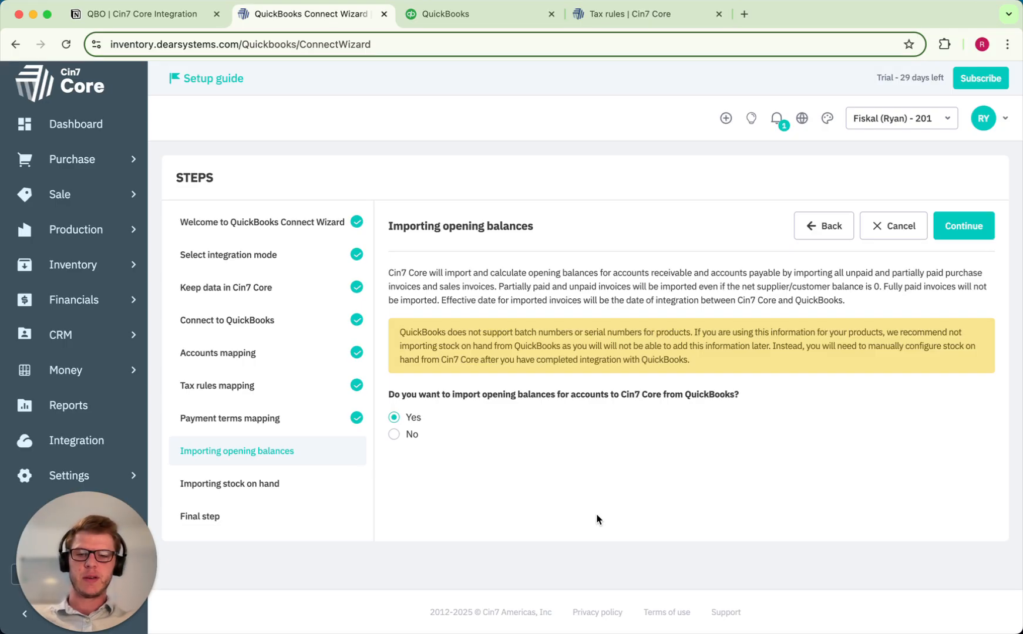
click(956, 232)
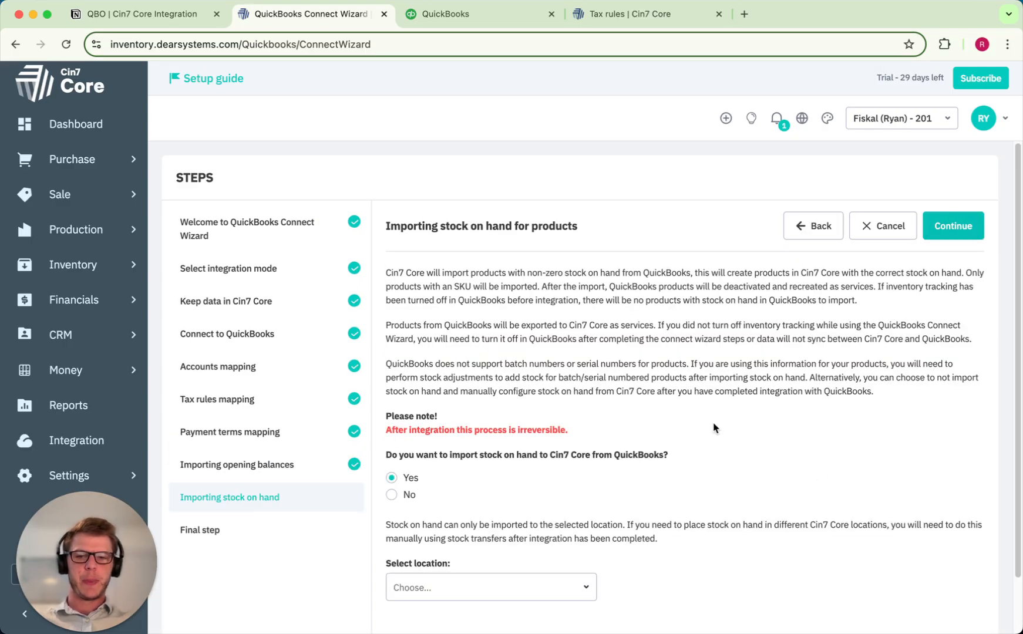
scroll(710, 474, down, 2)
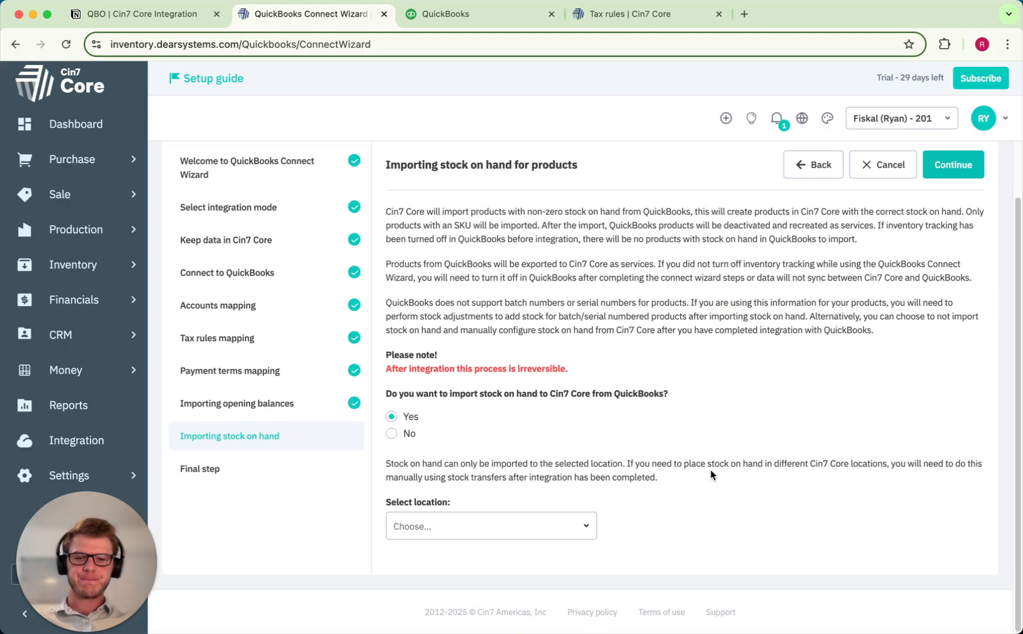
drag(381, 393, 704, 403)
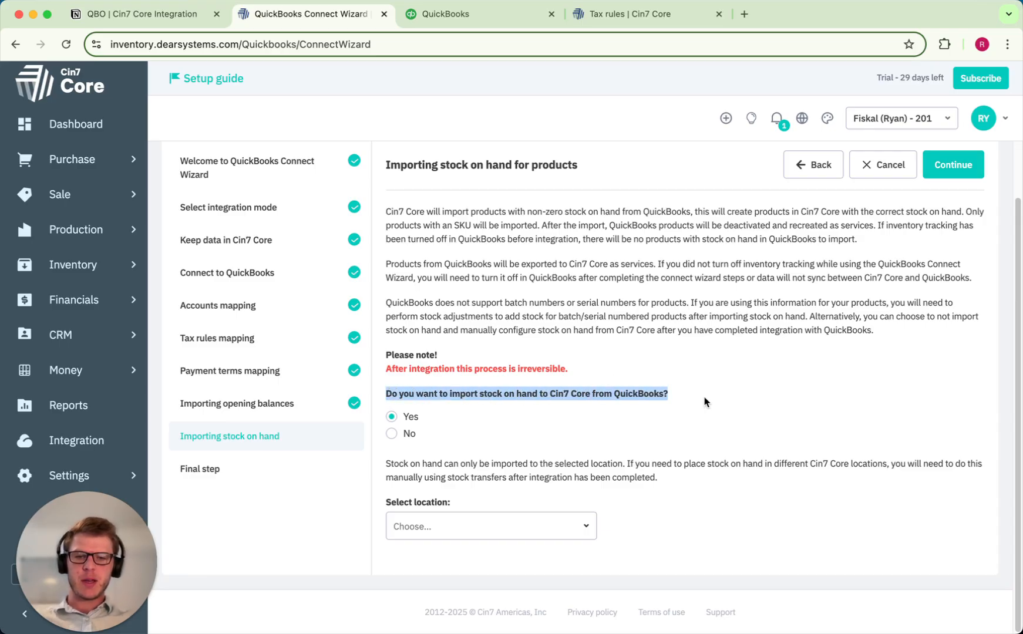
click(570, 414)
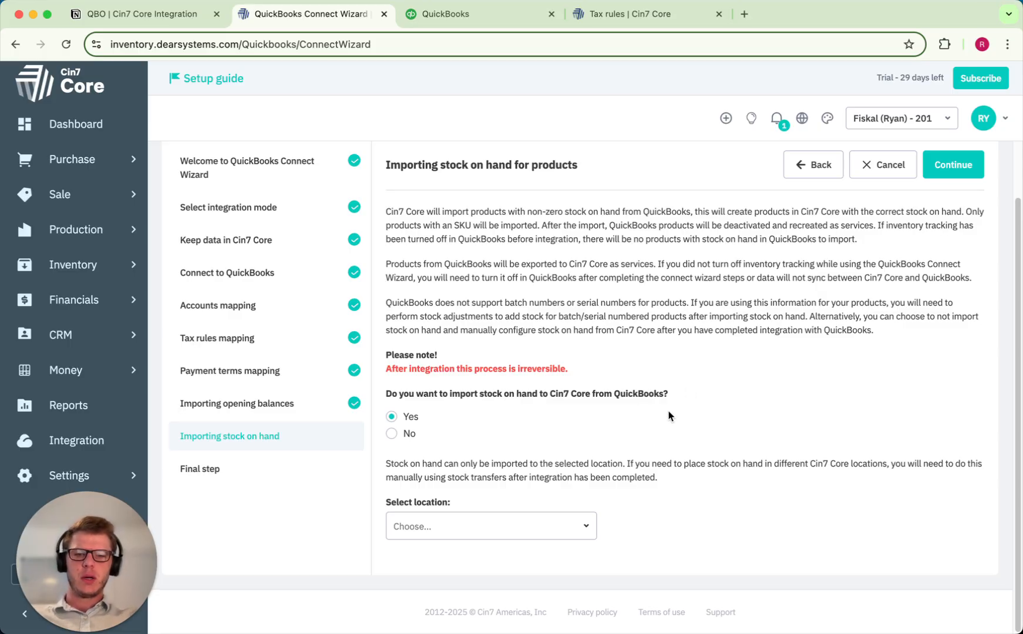
- Switch to QuickBooks, close Account and Settings without saving the sales form edits, and reopen its Sales section
click(480, 16)
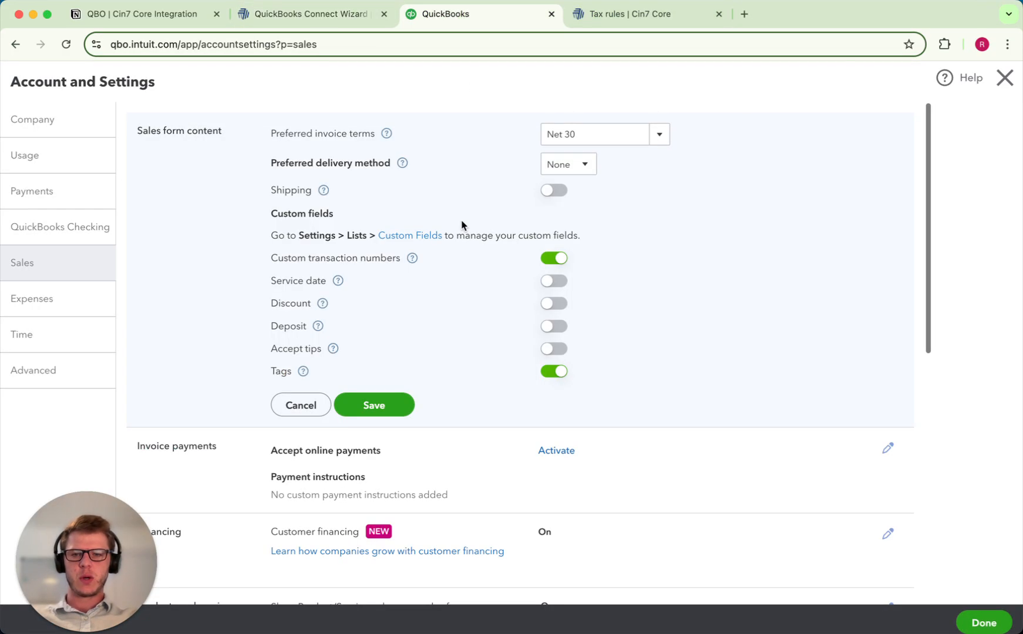
click(1005, 78)
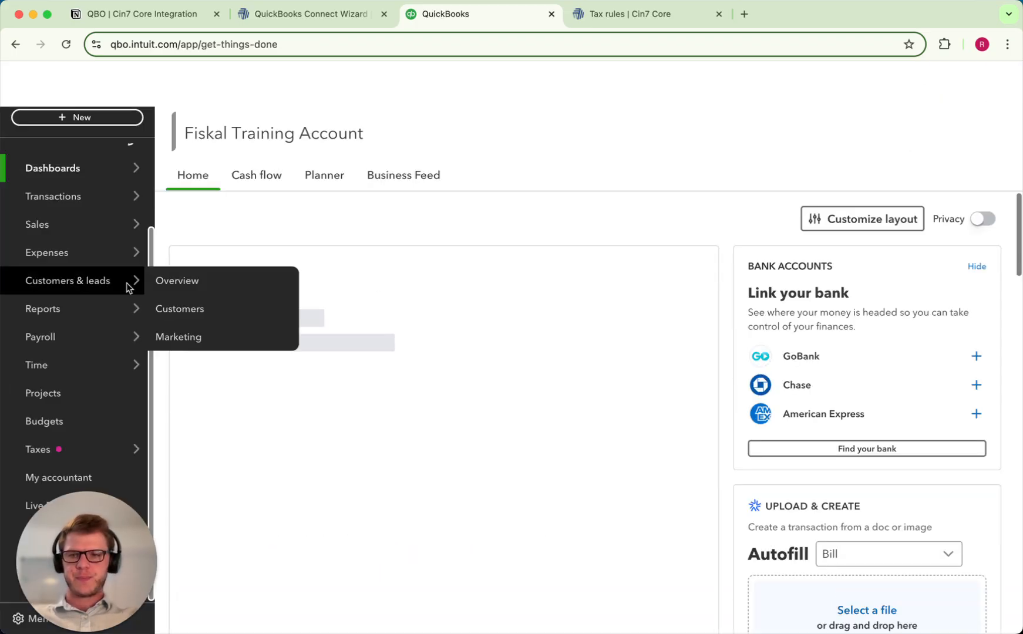
click(964, 82)
click(486, 161)
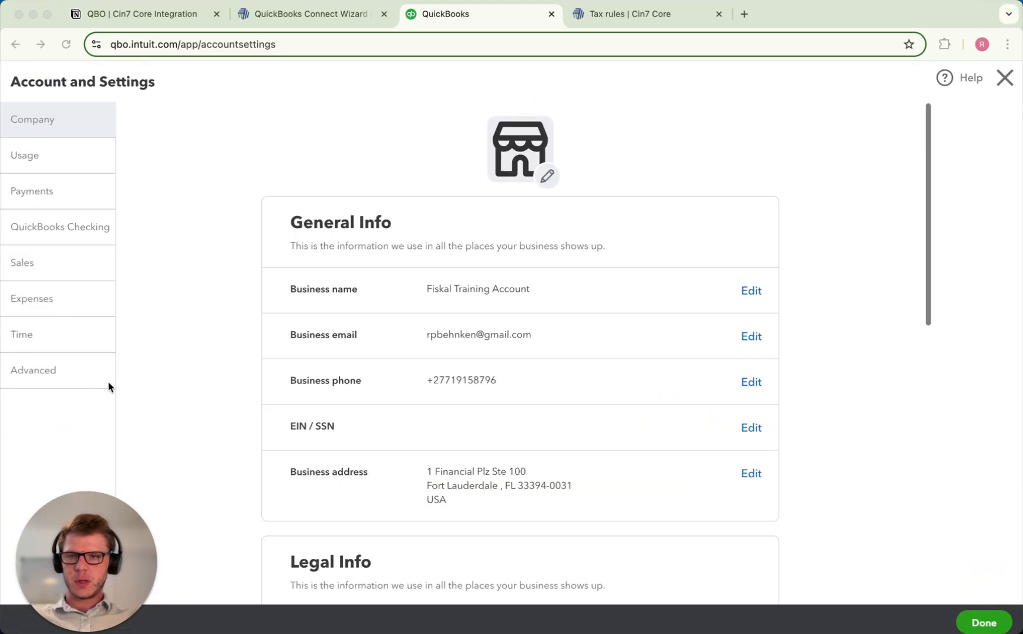
click(23, 262)
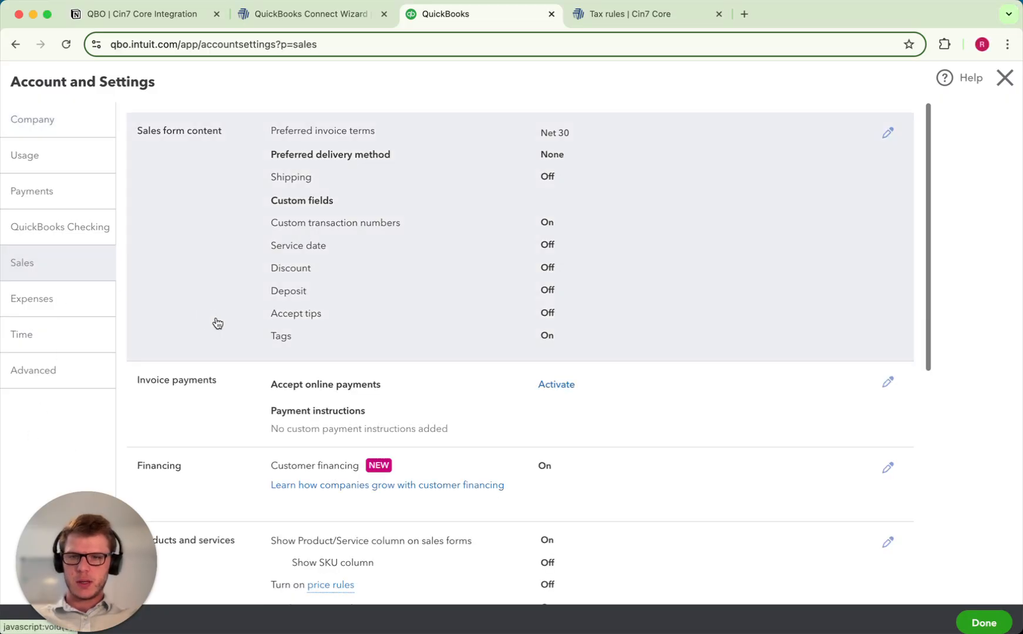
- Turn off Track inventory quantity on hand under Products and services and save the change
scroll(260, 384, down, 5)
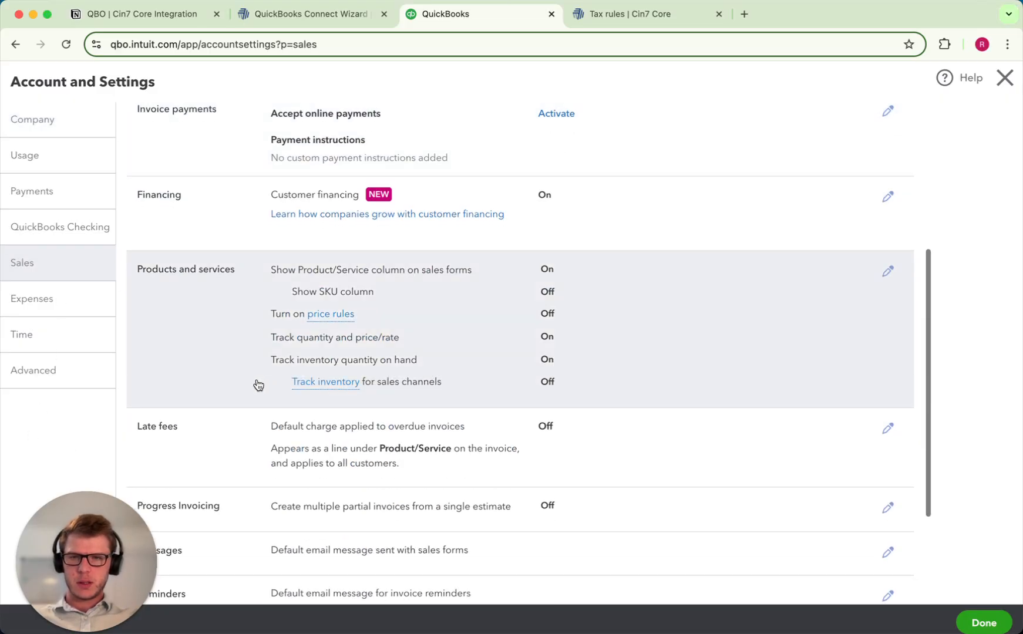
click(461, 364)
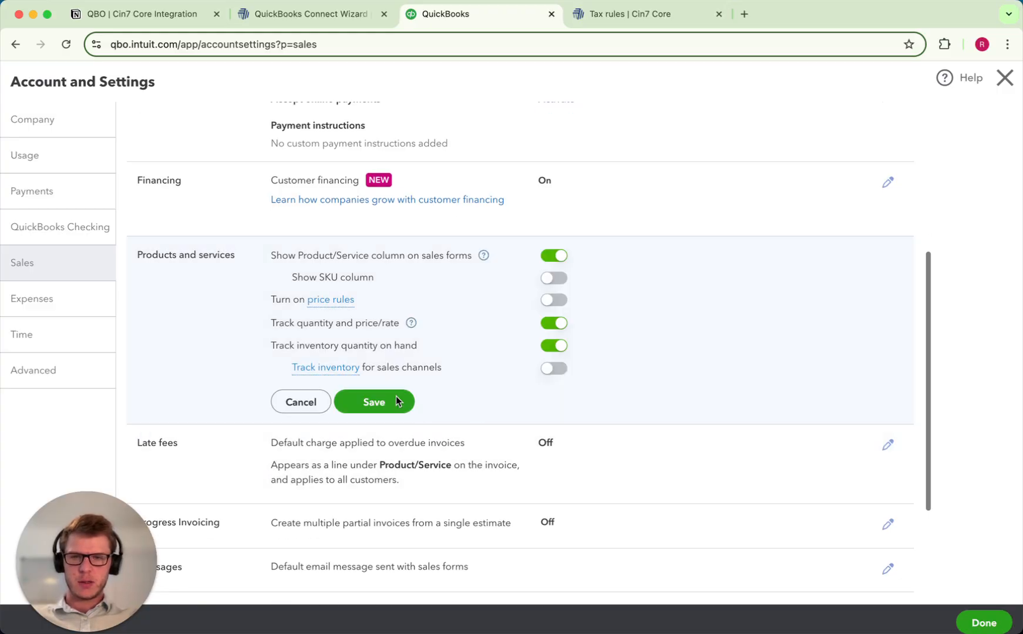
drag(418, 350, 251, 350)
click(453, 355)
click(557, 346)
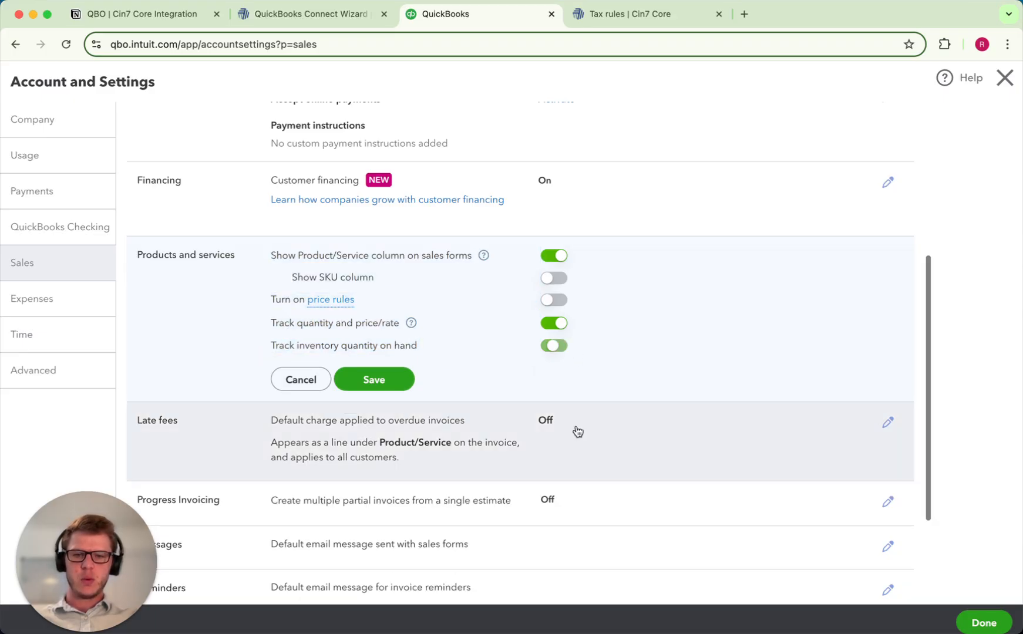
click(376, 380)
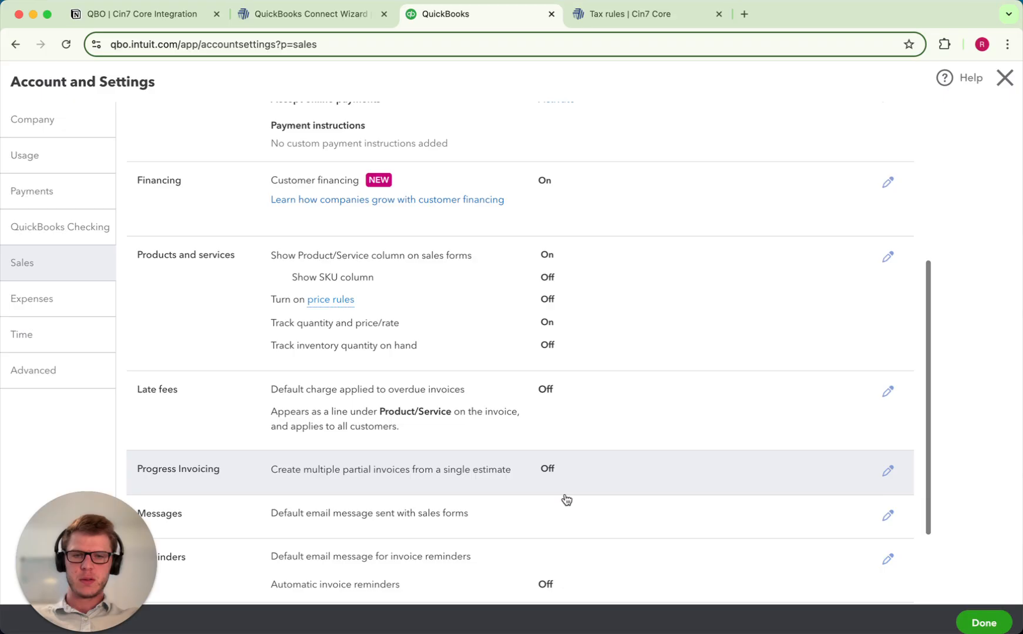
- Return to the Connect Wizard and examine the No and Yes options for importing stock on hand, including the location choices under Yes
click(311, 14)
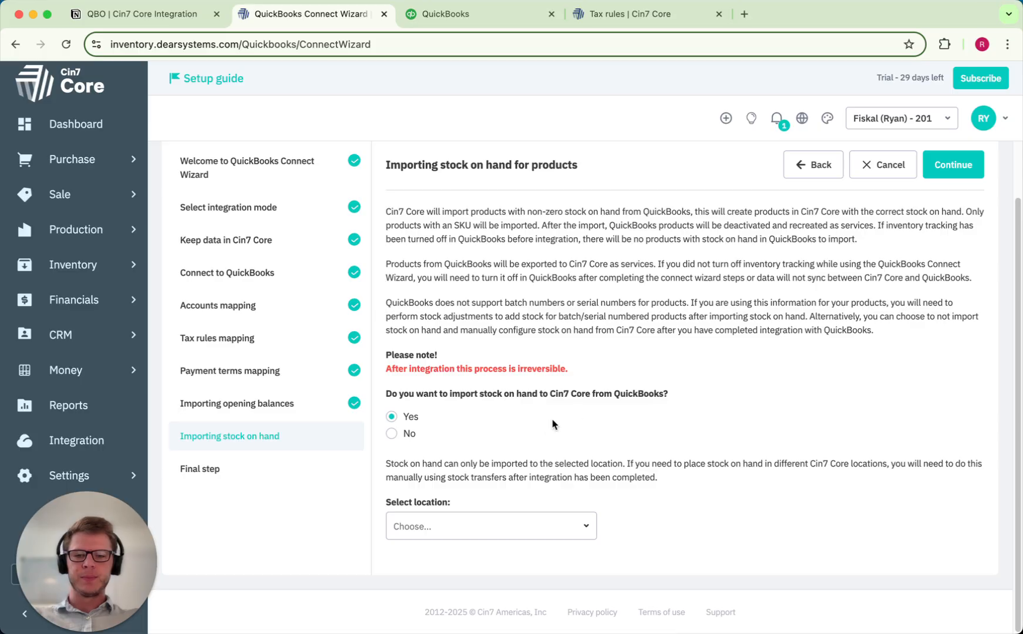
click(392, 435)
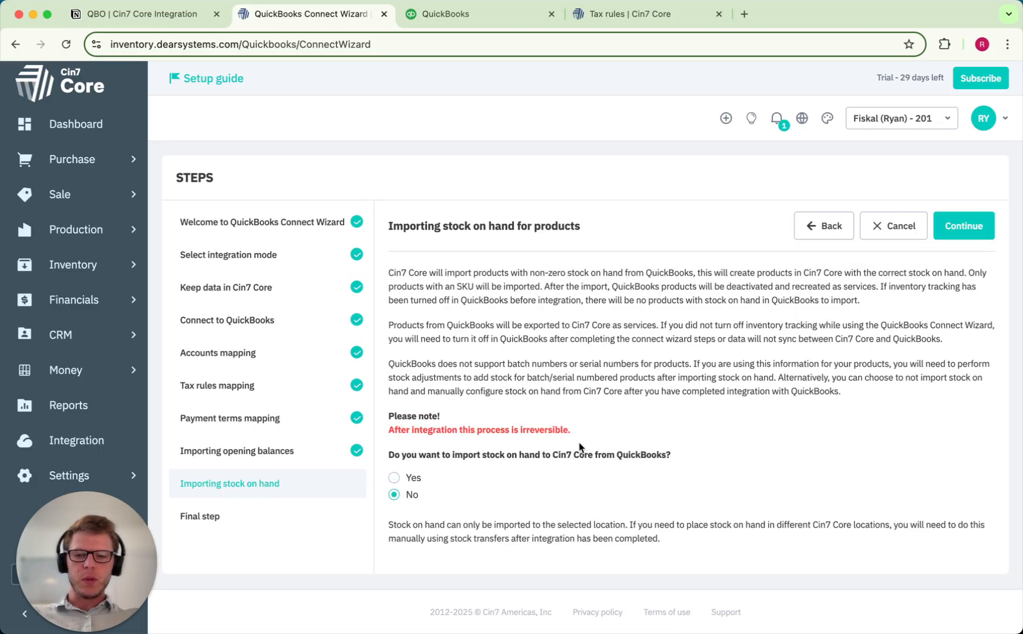
click(411, 477)
scroll(577, 505, down, 2)
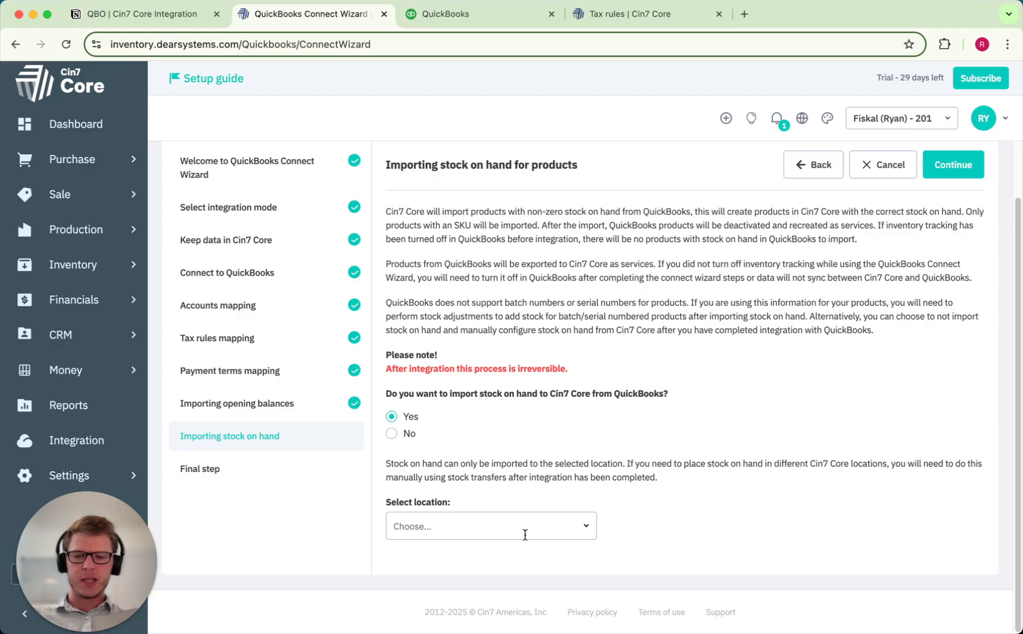
click(587, 528)
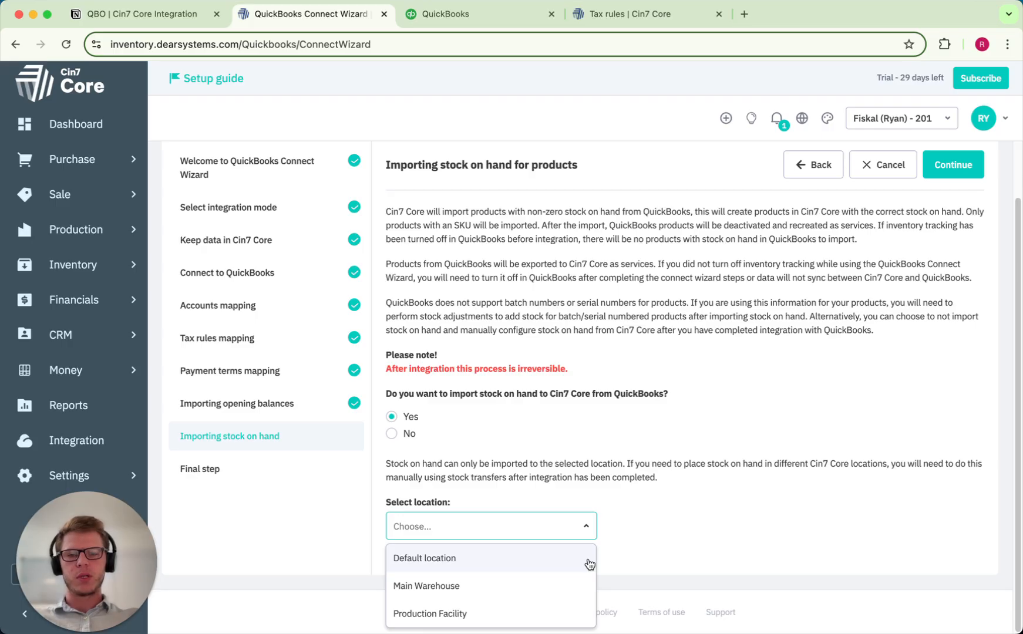
click(468, 444)
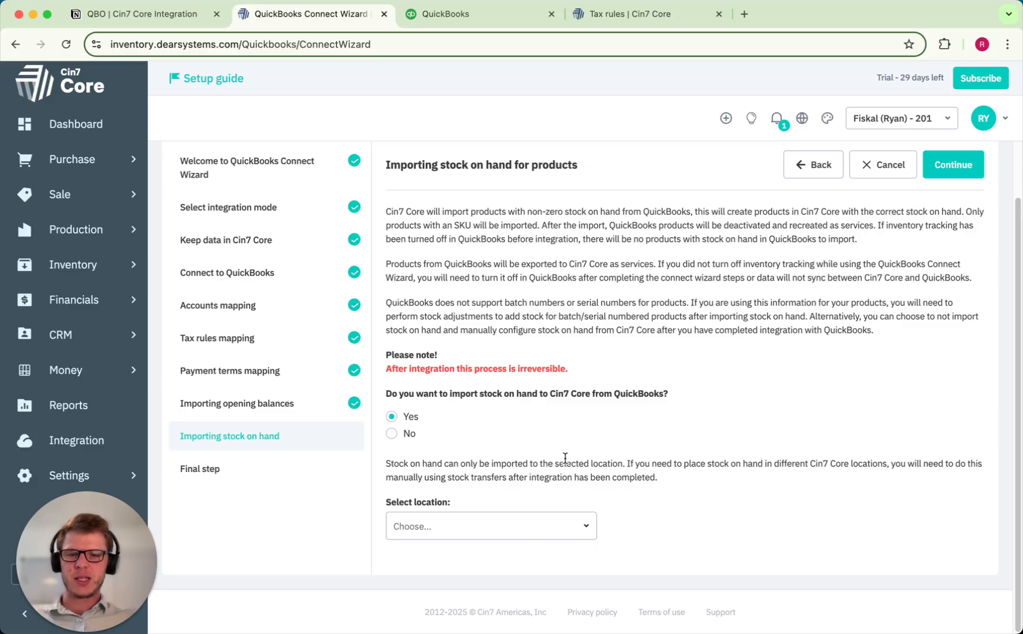
click(581, 533)
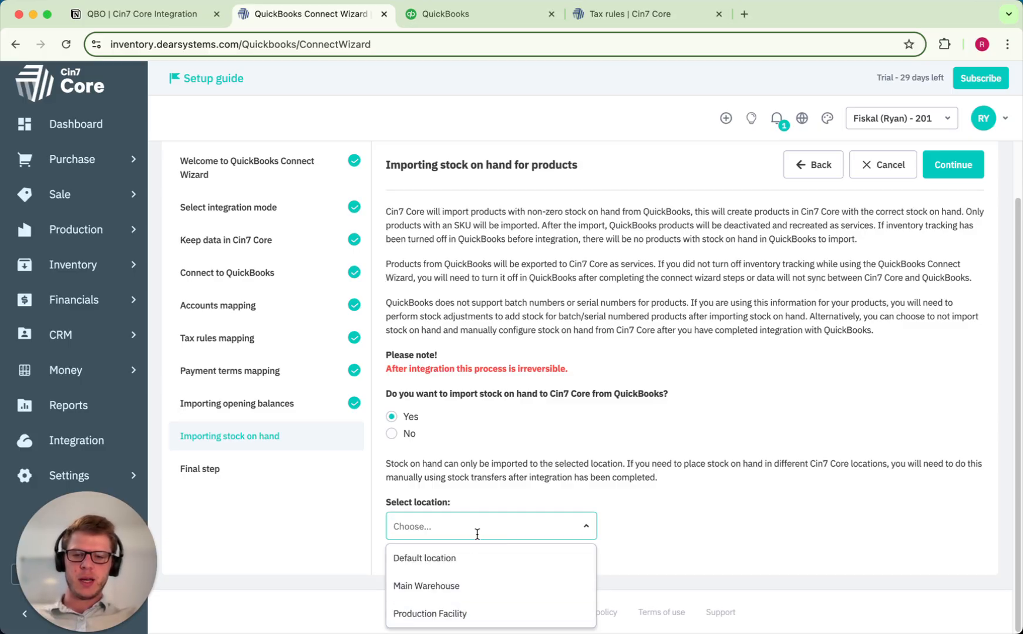
click(638, 531)
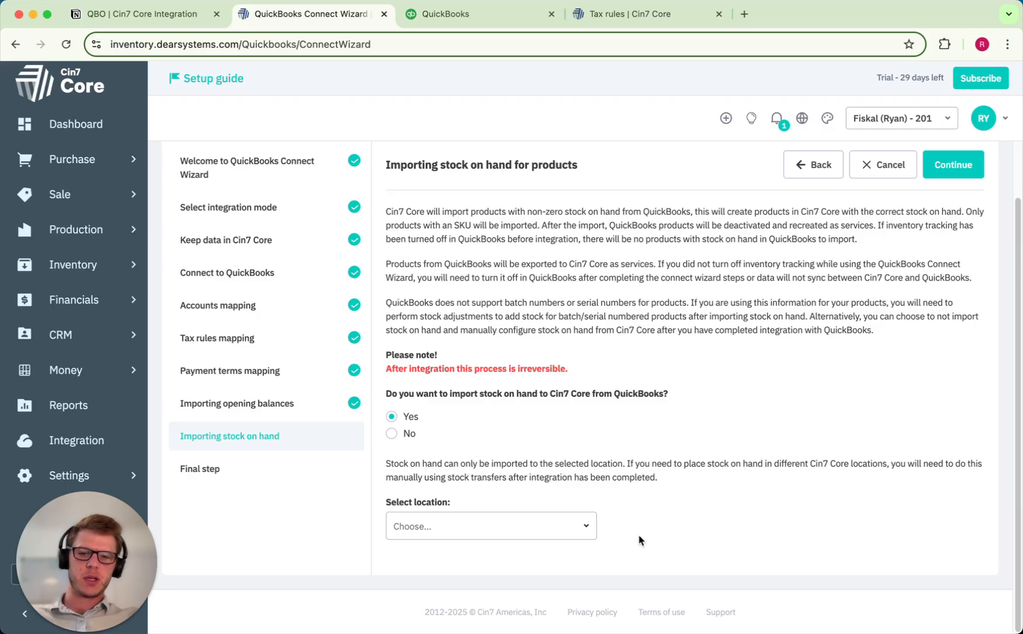
click(581, 527)
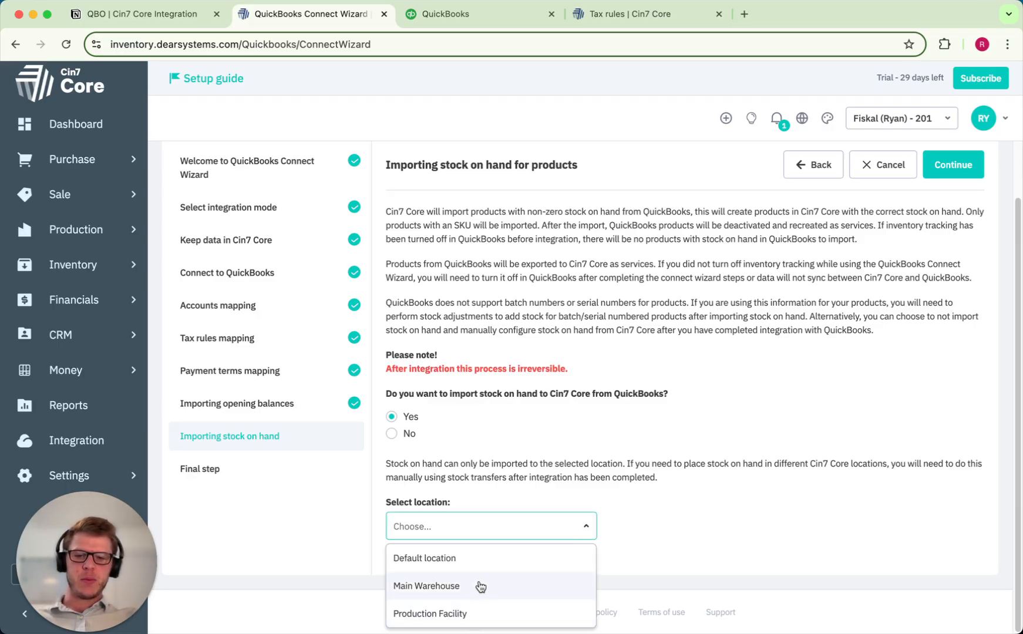
click(545, 532)
- Choose No for importing stock on hand, continue to the final step, and review the migration warning and mapping summary
click(391, 434)
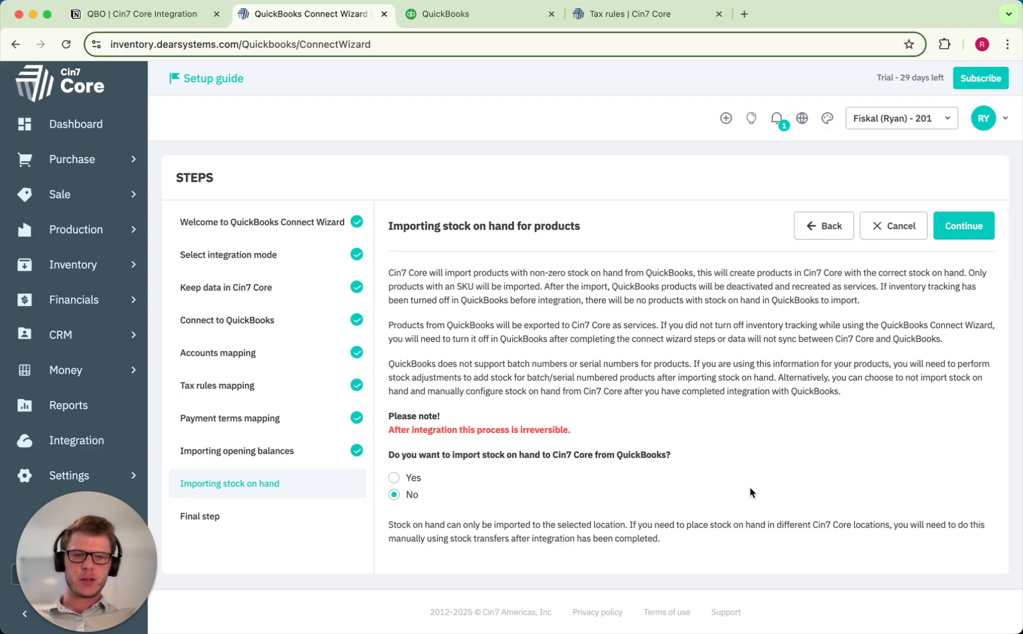
click(954, 232)
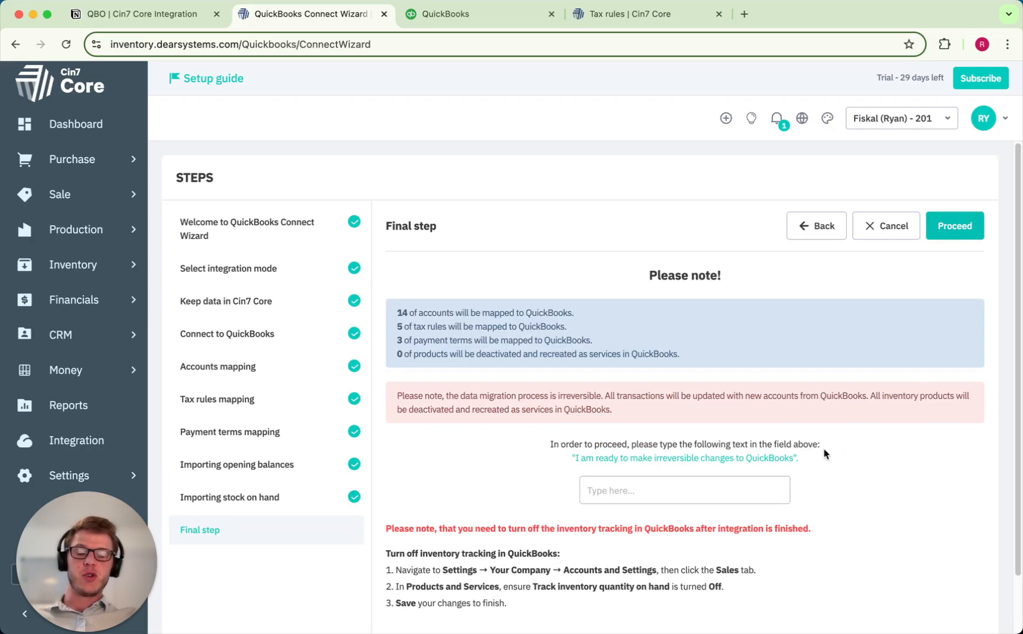
drag(619, 414, 392, 395)
click(503, 437)
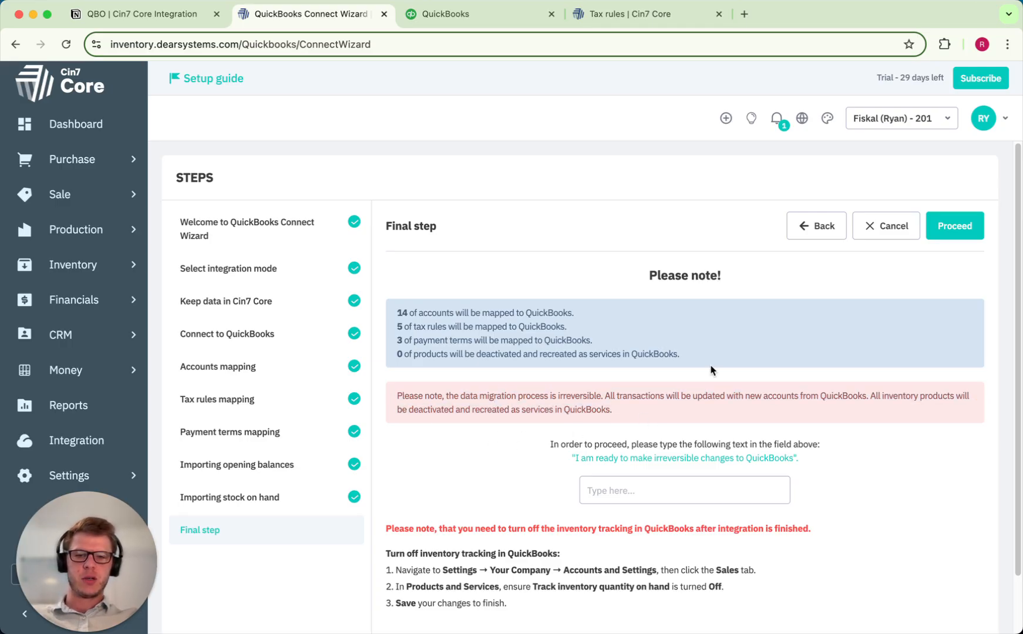
drag(696, 356, 391, 316)
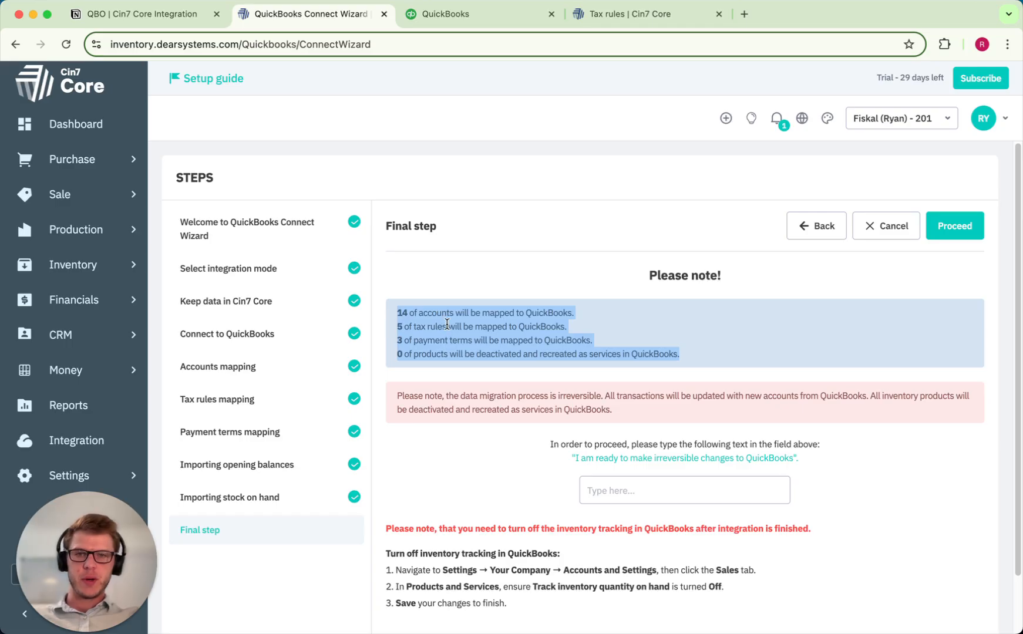
scroll(565, 292, down, 2)
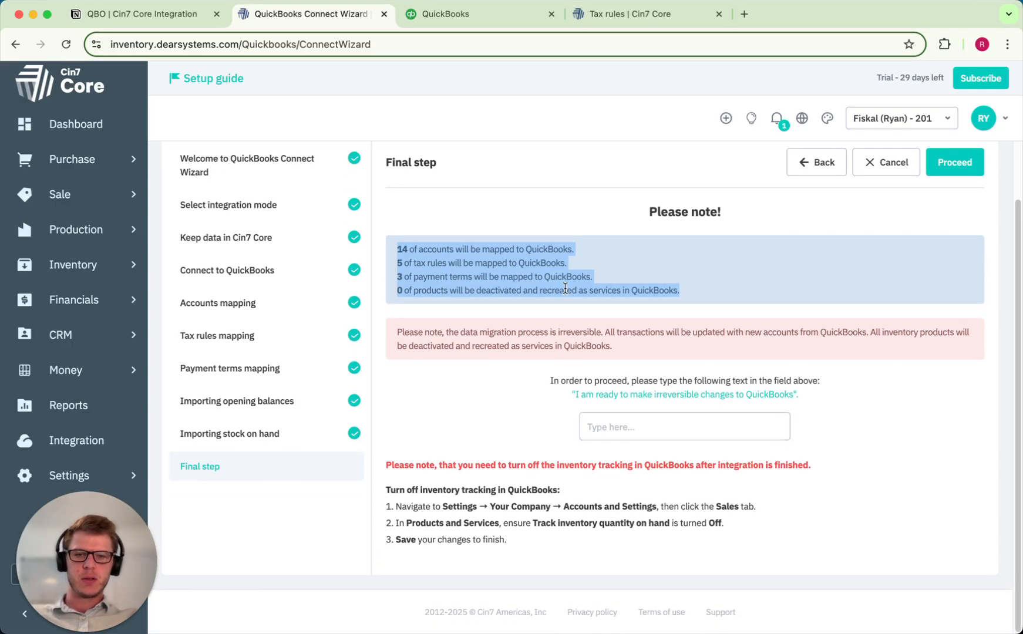
click(484, 406)
- Enter "I am ready to make irreversible change to QuickBooks" as the confirmation text and try to proceed with the migration
click(693, 431)
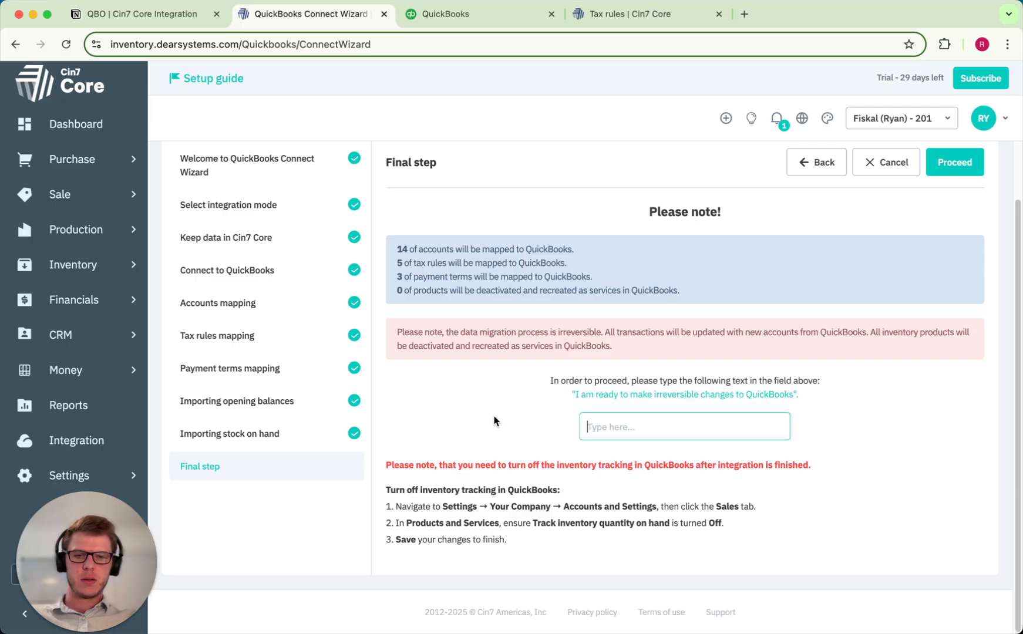
text(I a)
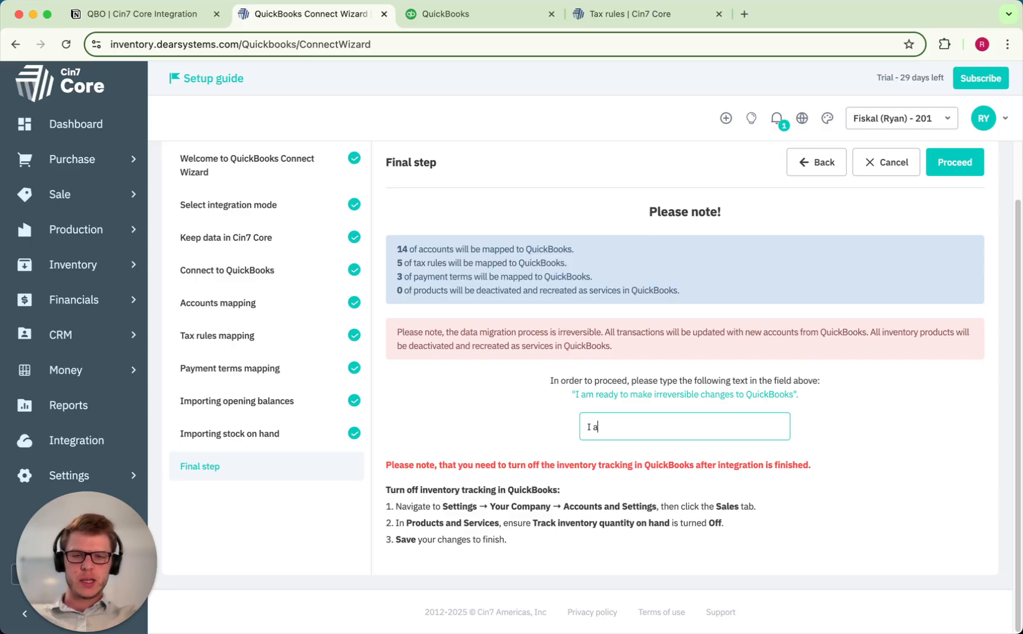
text(m read)
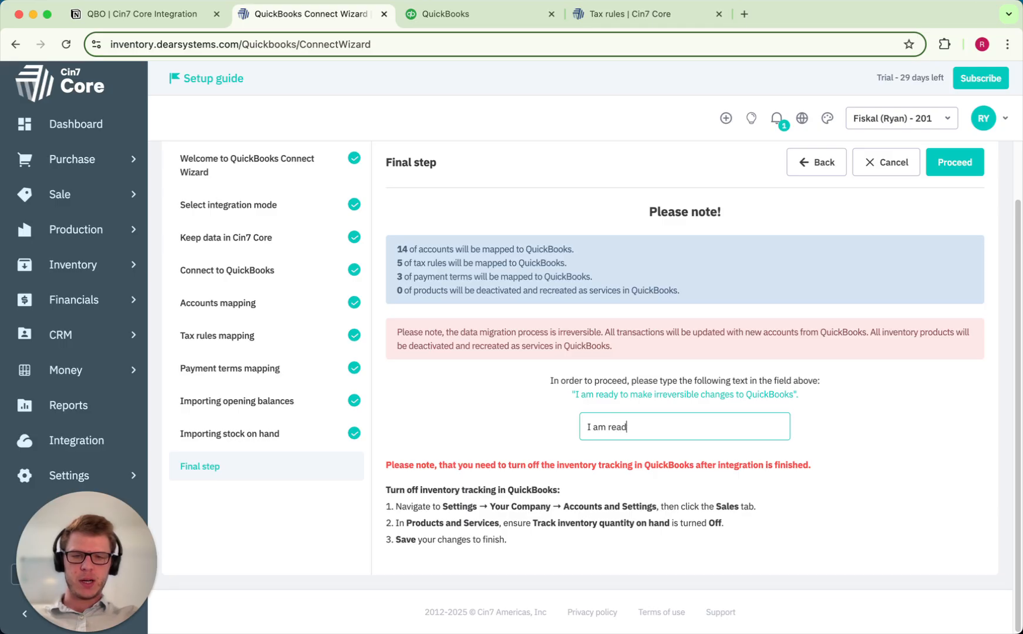
text(y to make ir)
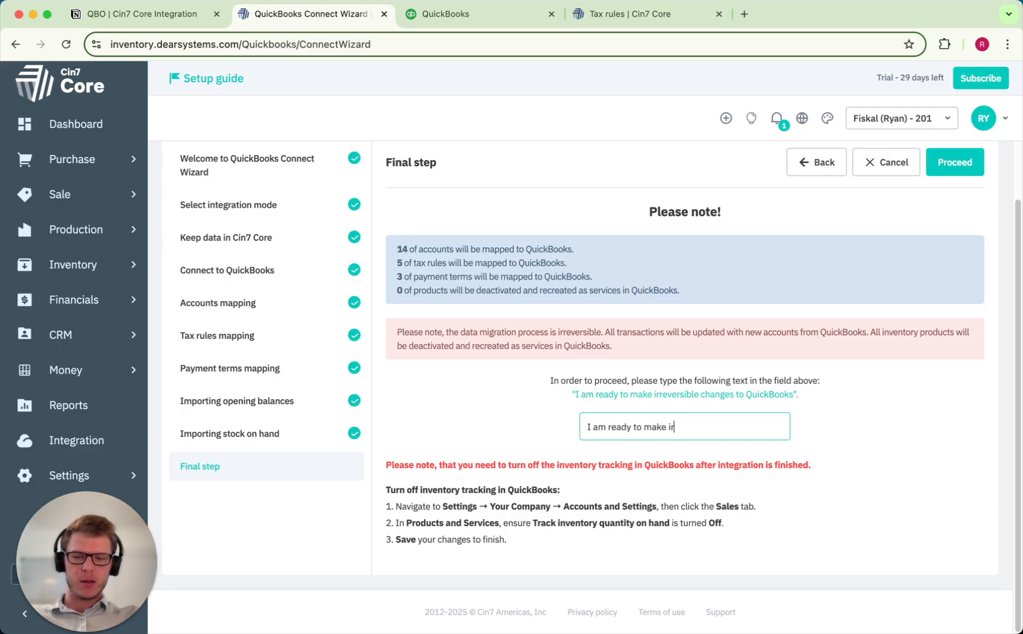
text(es)
text(ver)
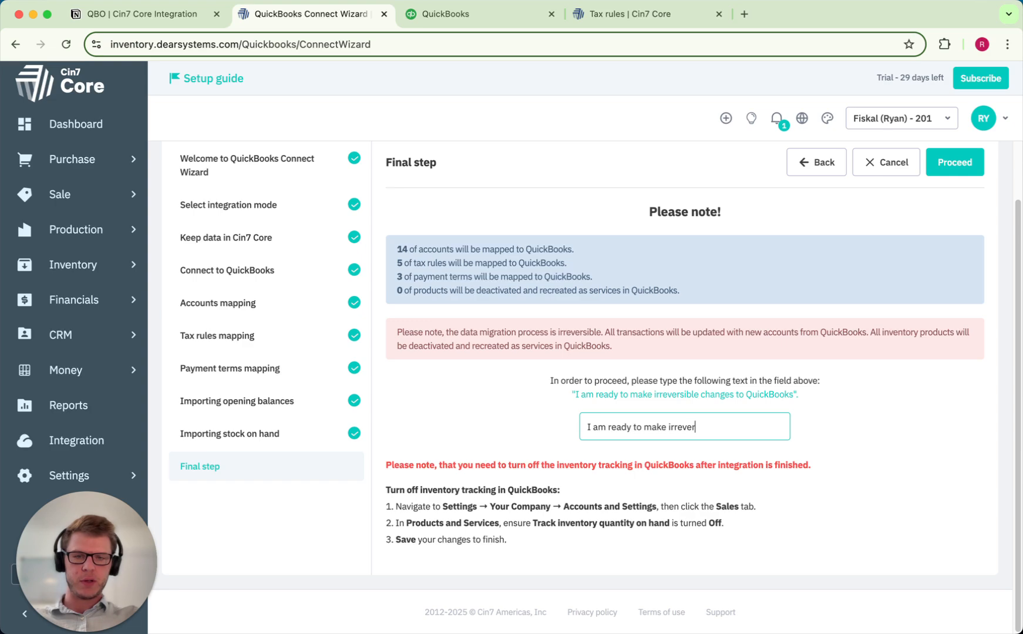
text(sible change to )
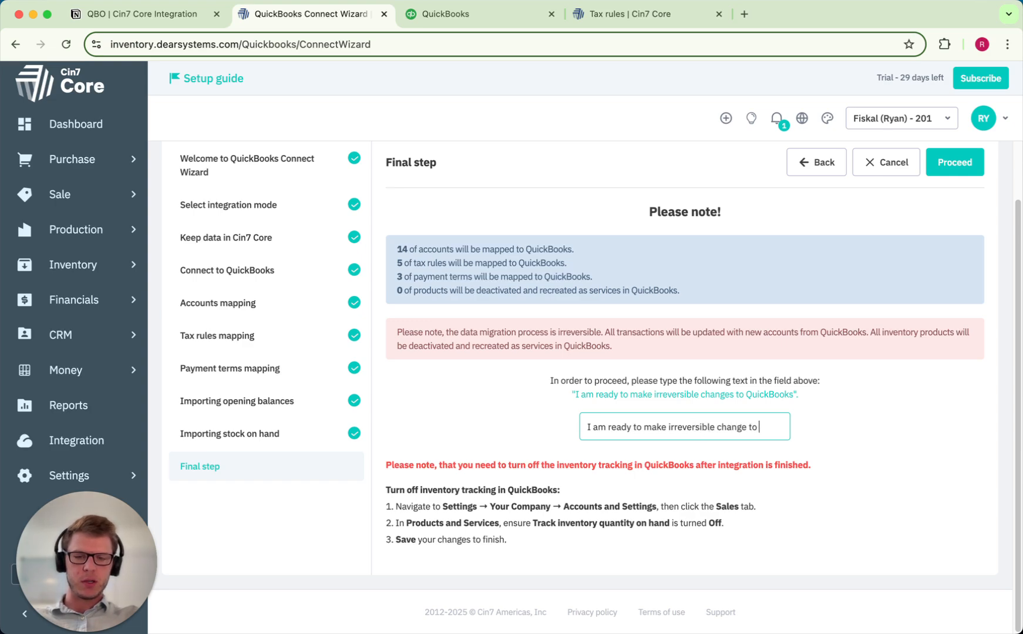
text(Quick)
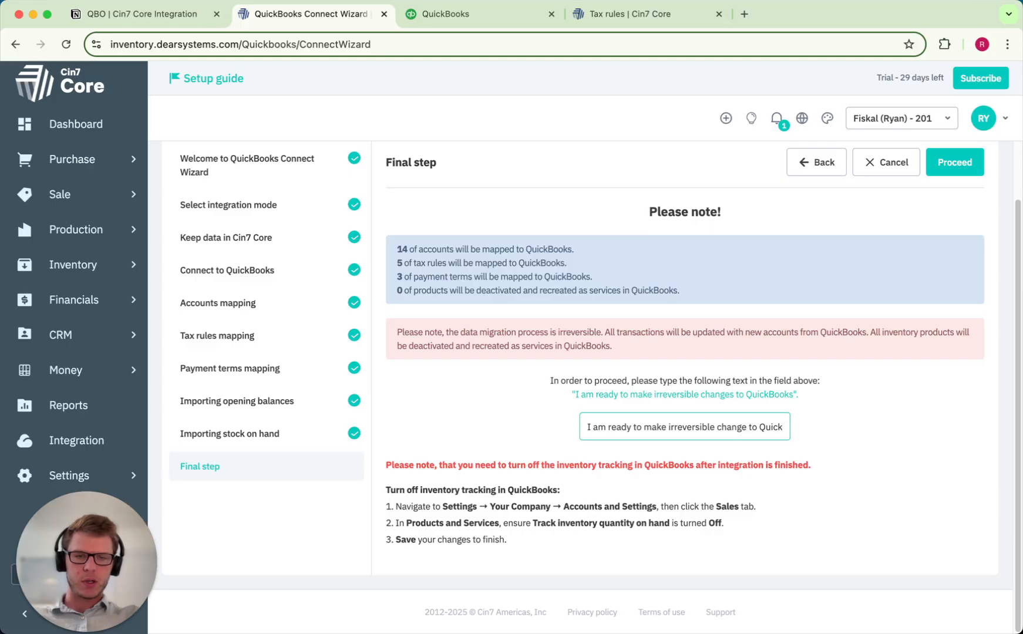
text(Books)
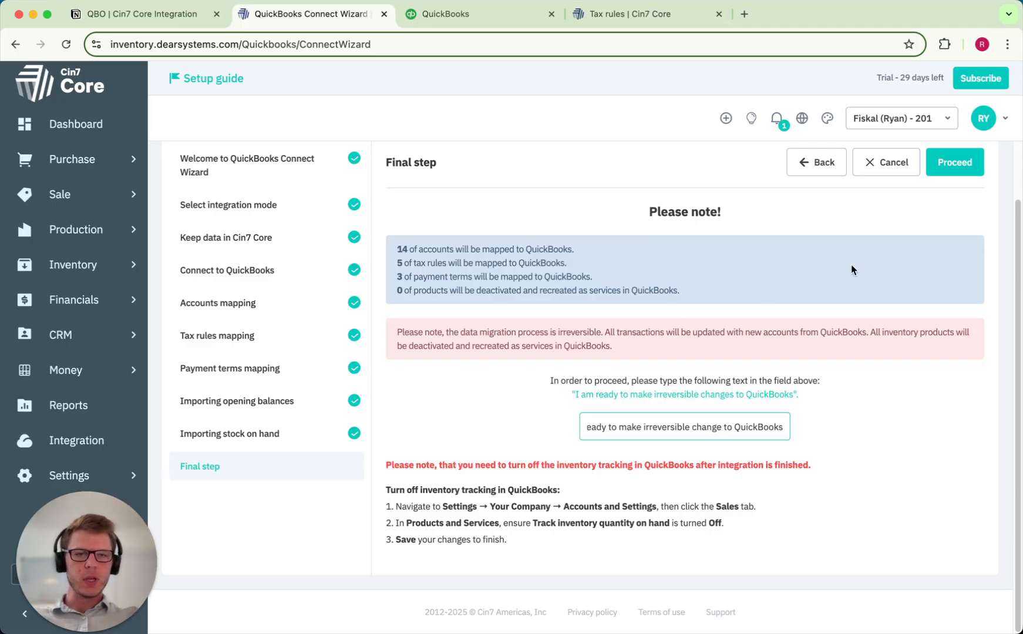
click(957, 162)
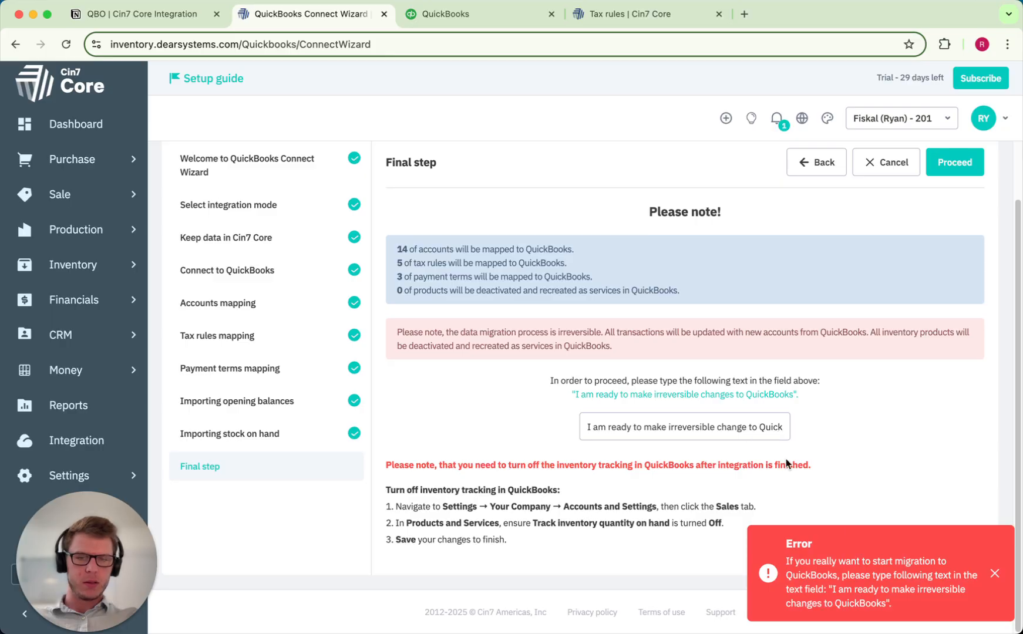
- Correct the confirmation text to "I am ready to make irreversible changes to QuickBooks" and proceed with the migration
click(694, 427)
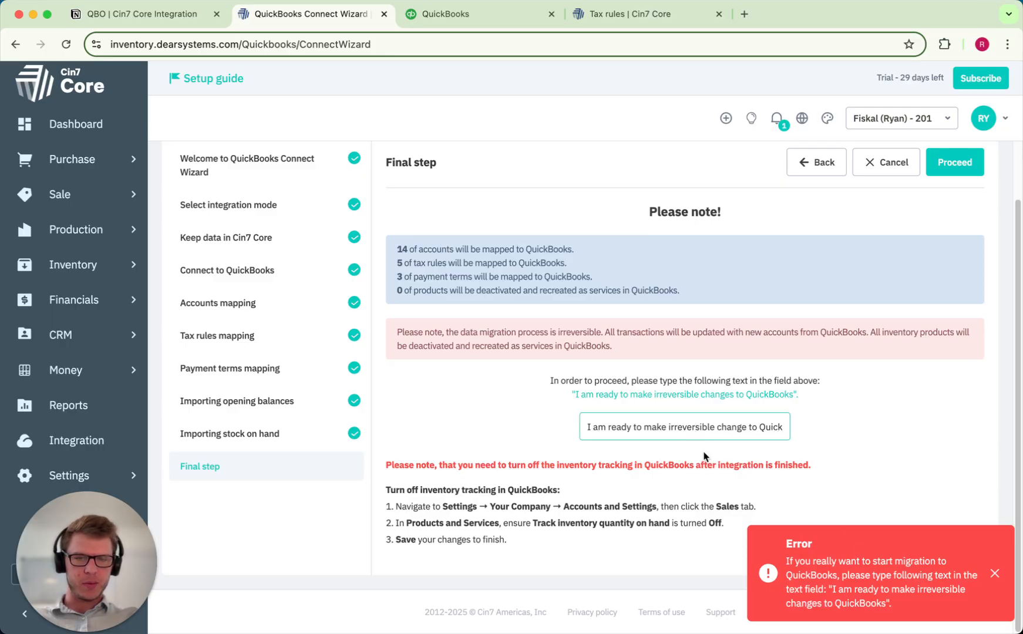
click(684, 427)
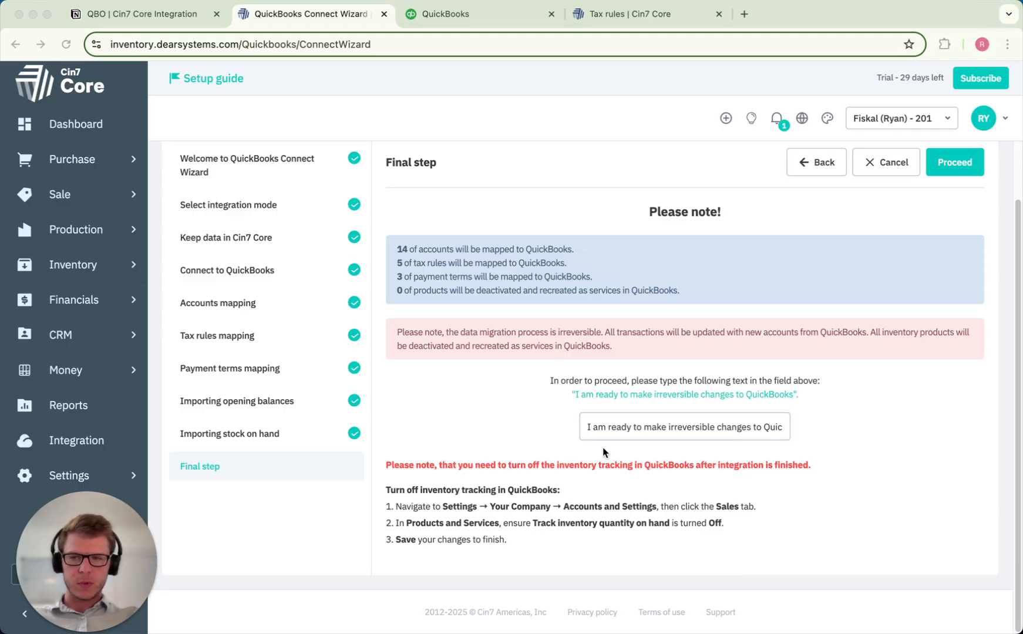
click(900, 412)
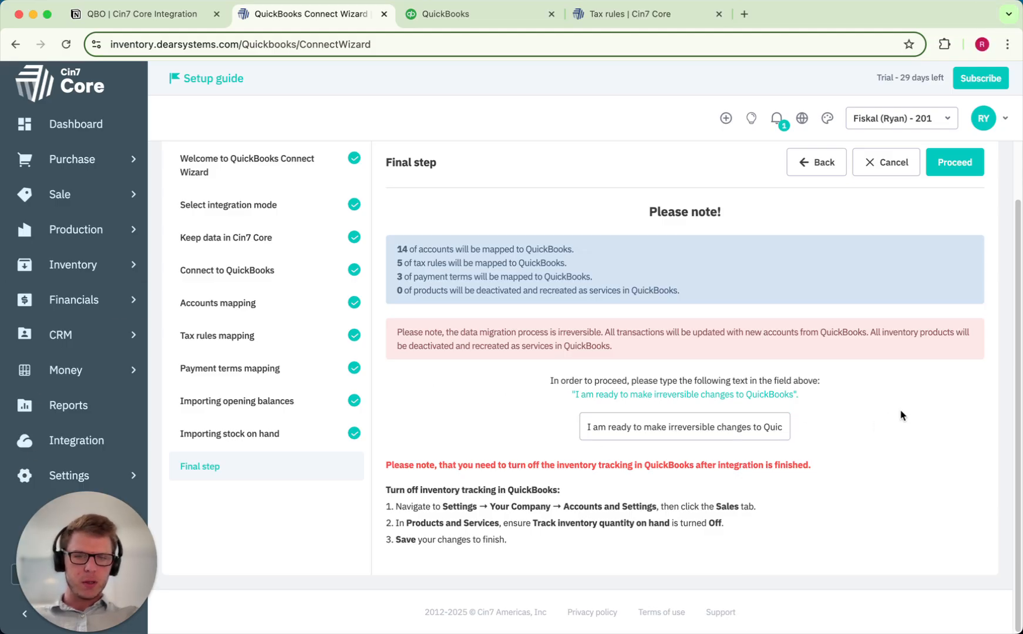
click(964, 166)
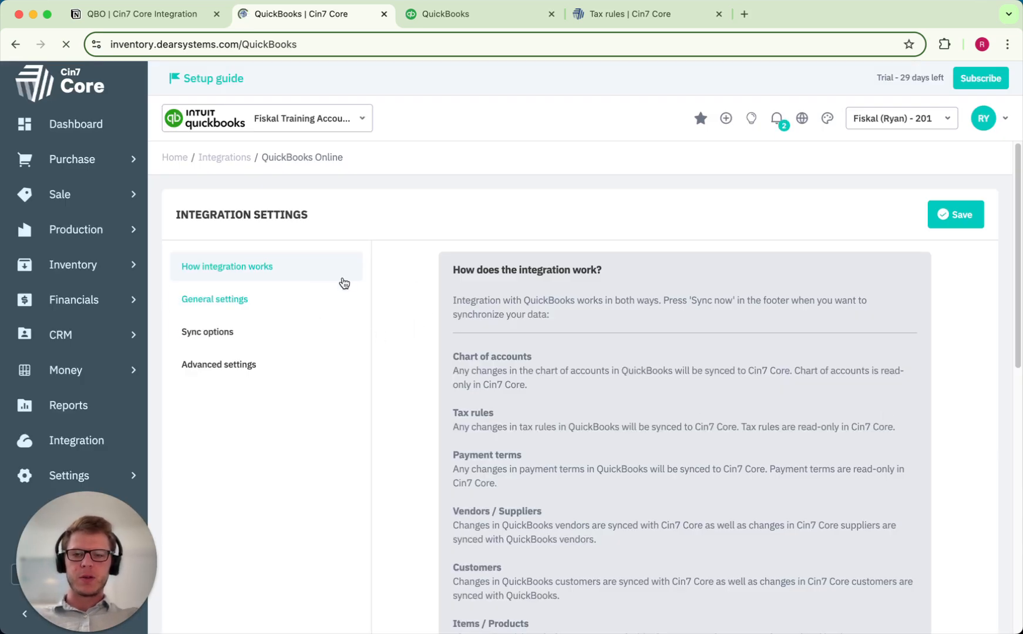
- Examine the sync option and QuickBooks sync summary for the connected Fiskal Training Account
click(364, 123)
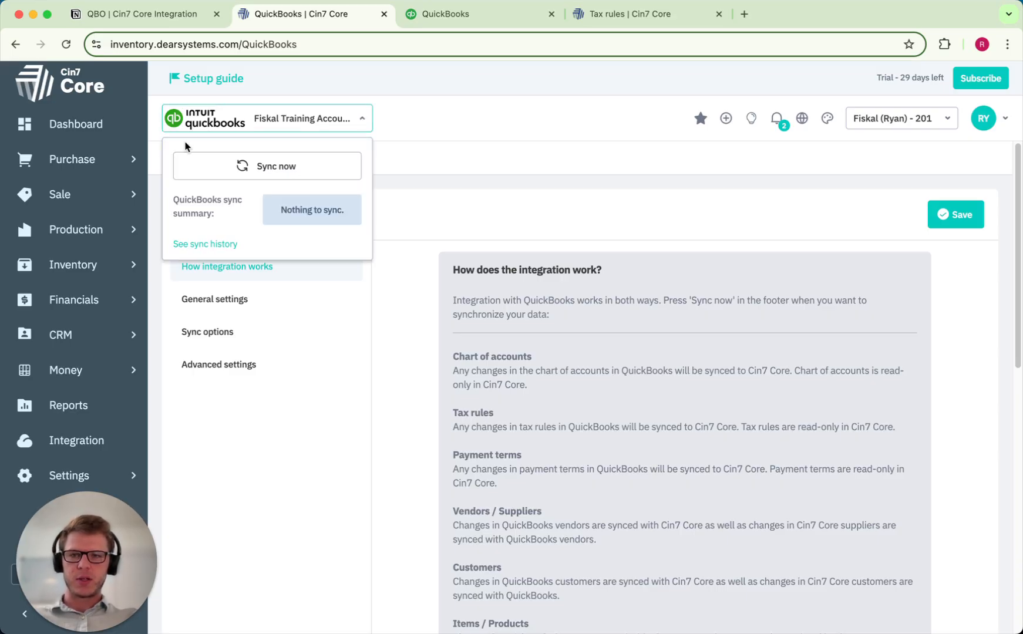
click(462, 141)
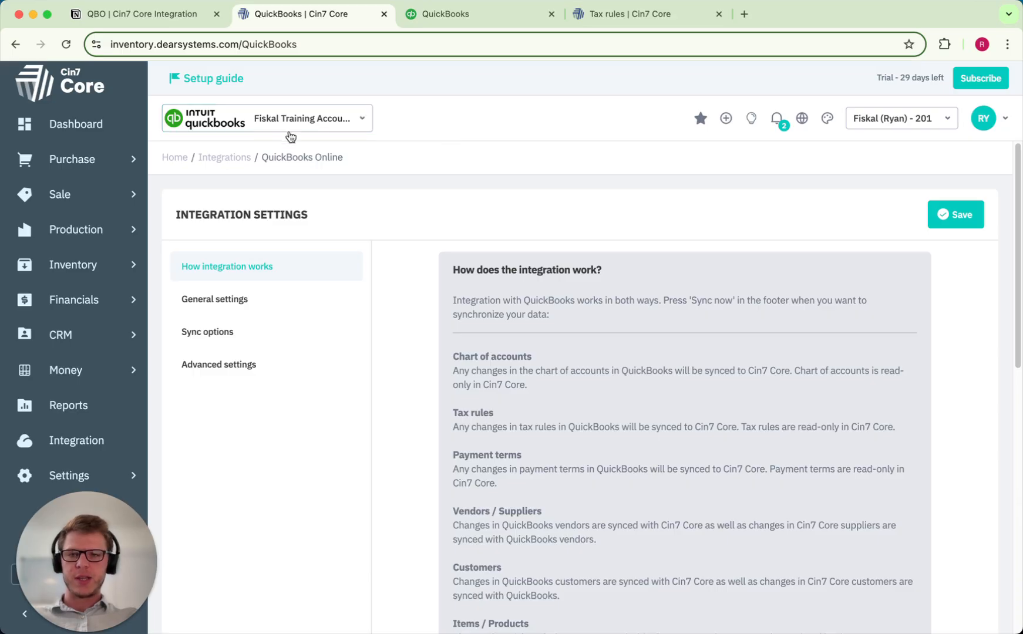
click(363, 122)
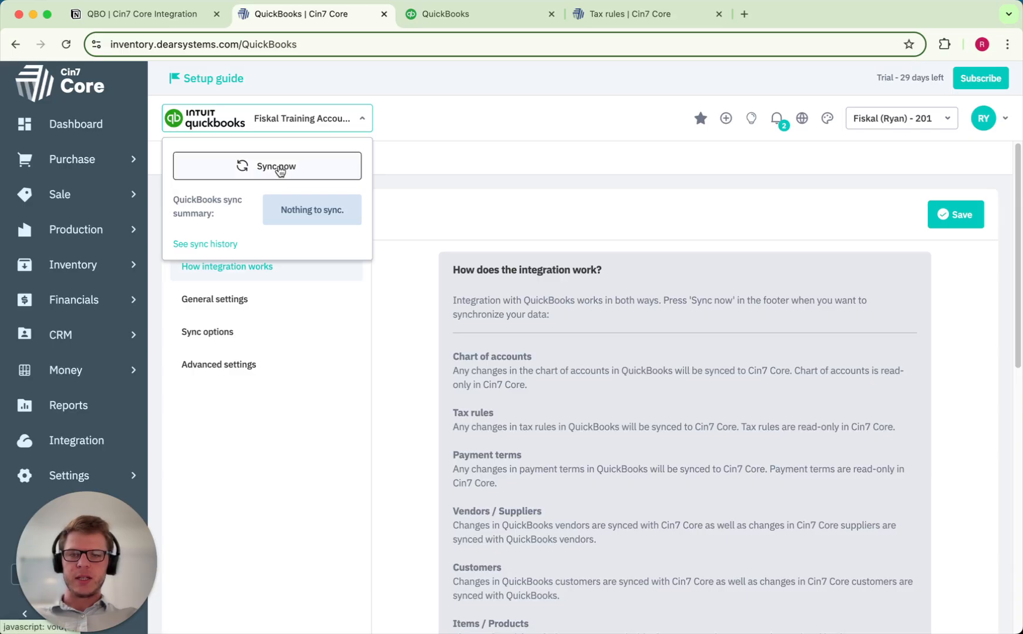
drag(279, 210, 452, 171)
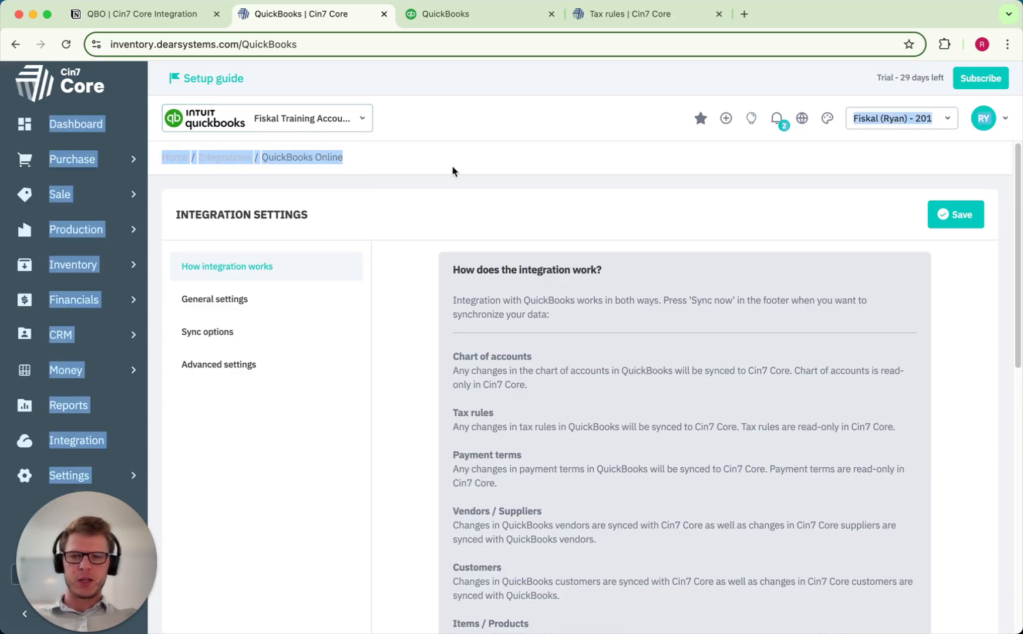
click(453, 168)
click(331, 123)
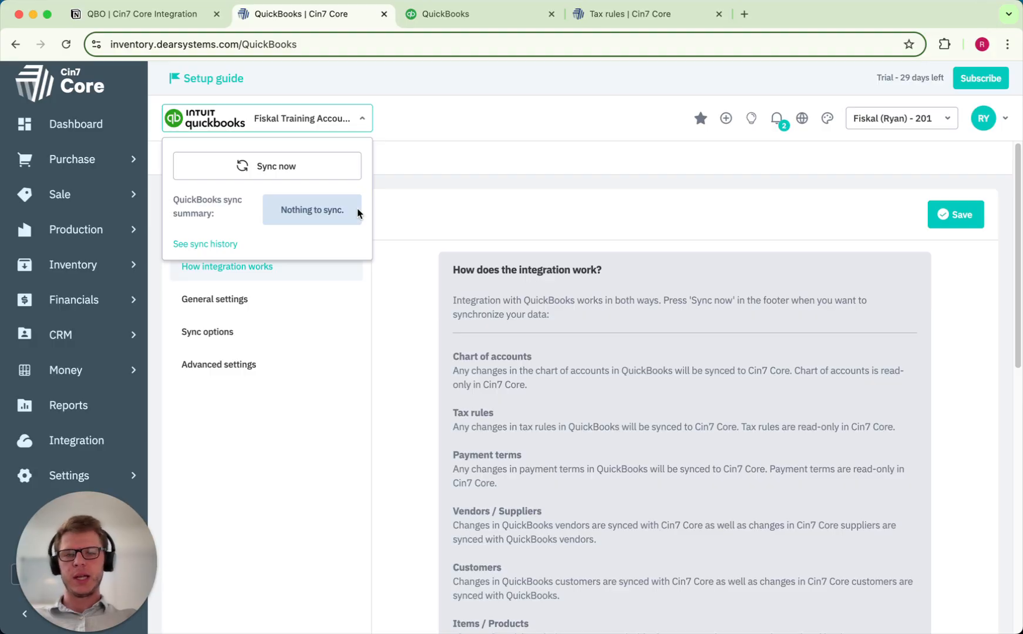
drag(284, 213, 338, 213)
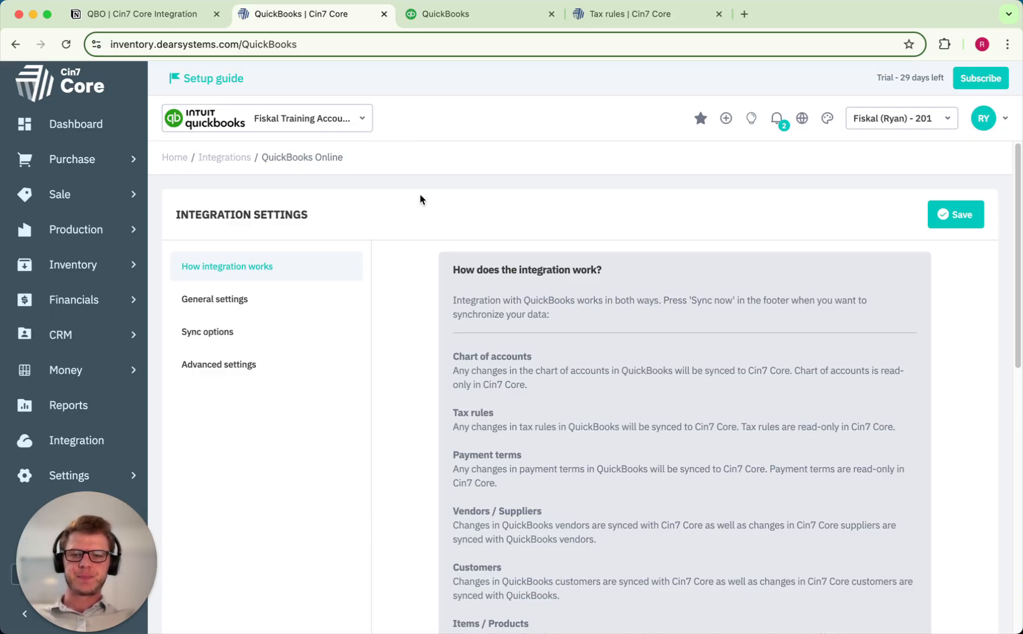
- Turn on Auto synchronization in the sync options and examine the available sync frequencies and error alert types
click(236, 331)
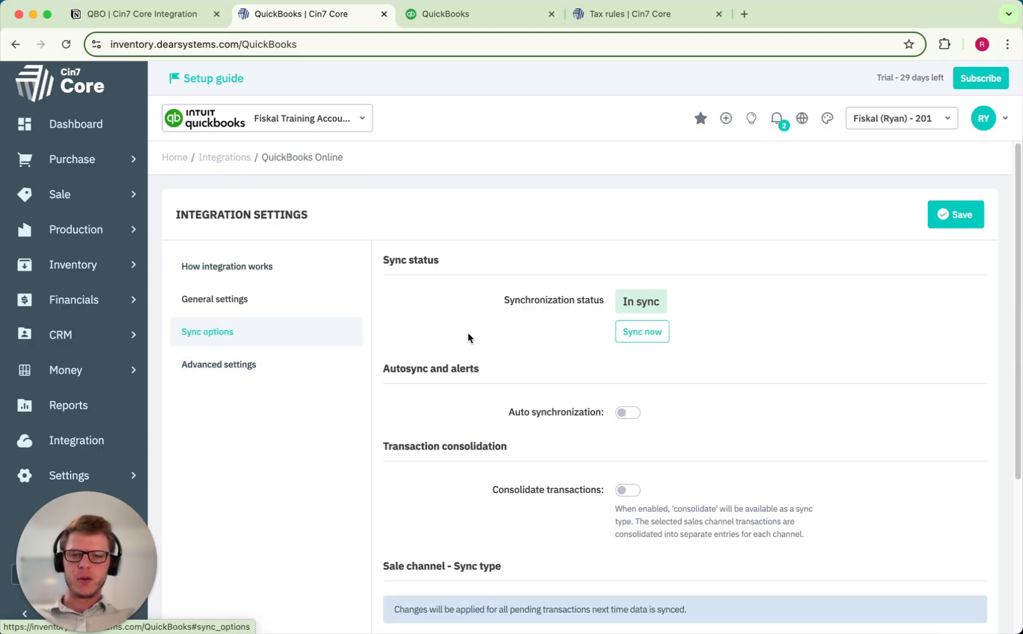
click(627, 413)
scroll(769, 352, down, 3)
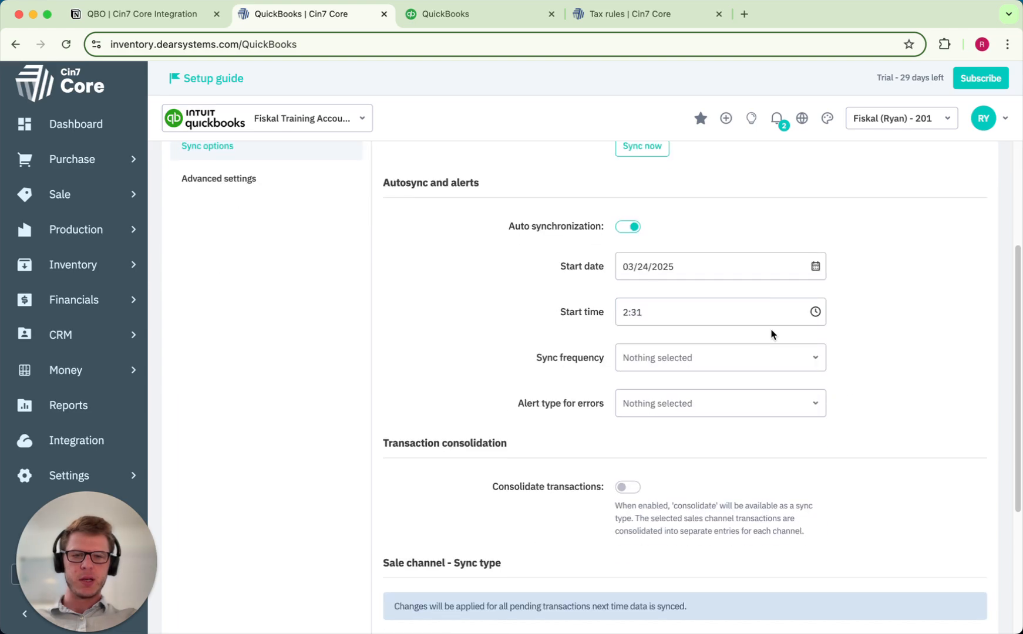
click(634, 361)
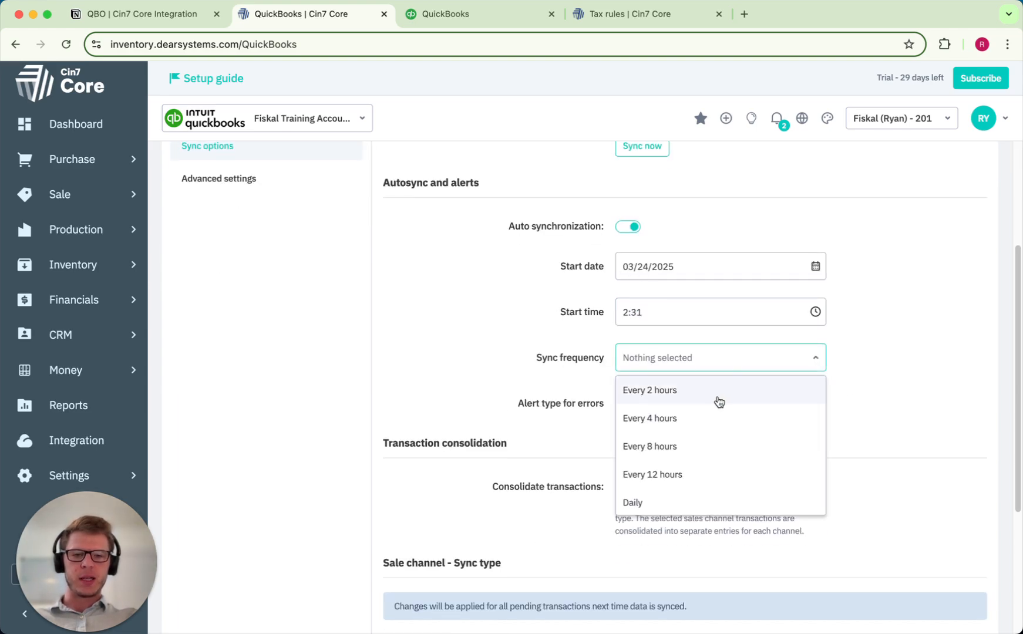
click(516, 349)
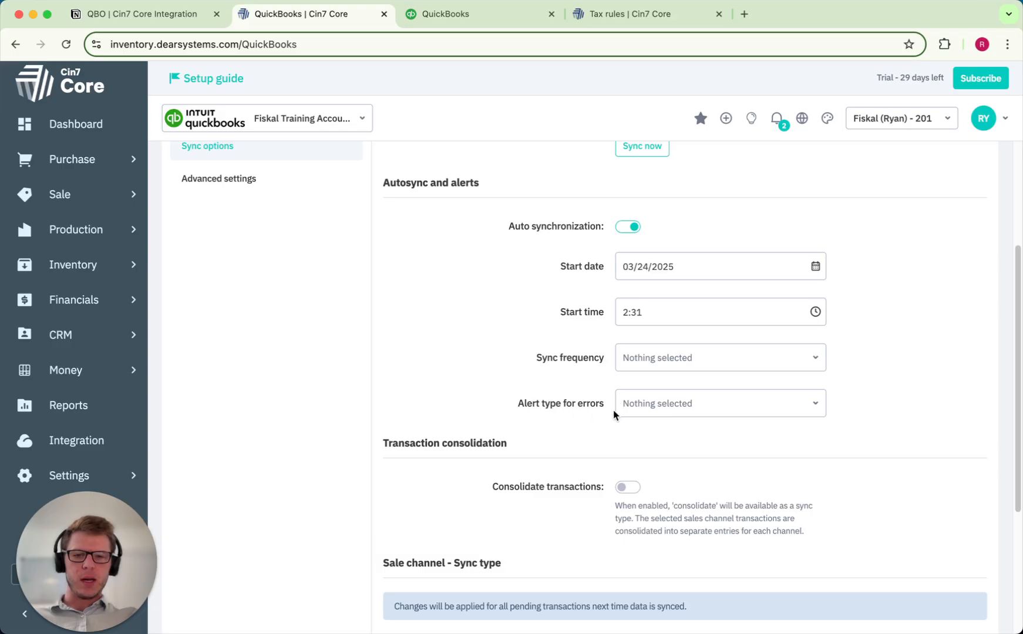
click(677, 412)
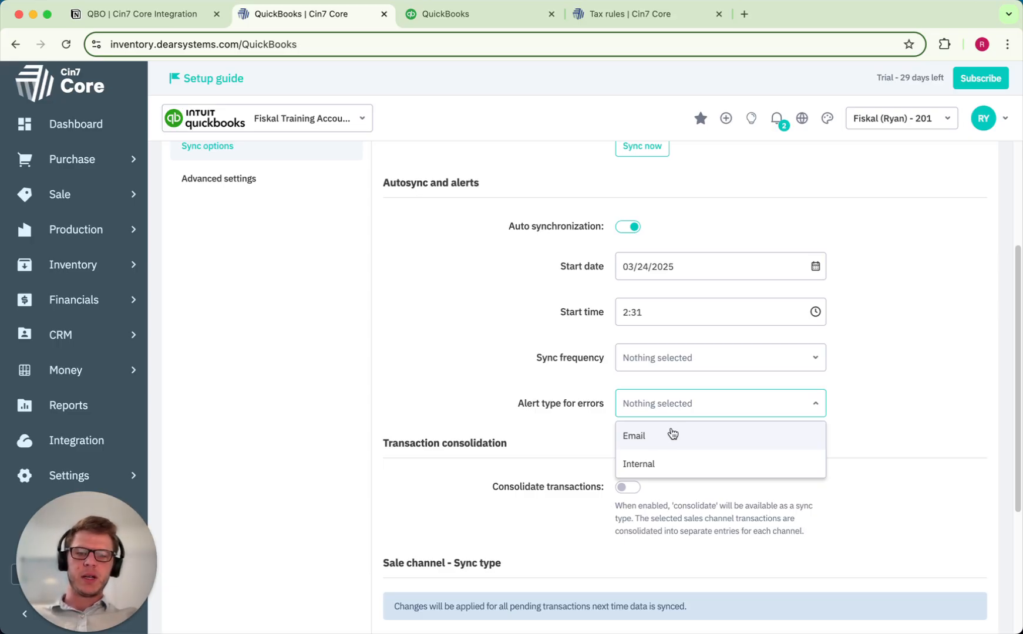
click(560, 434)
scroll(551, 417, up, 3)
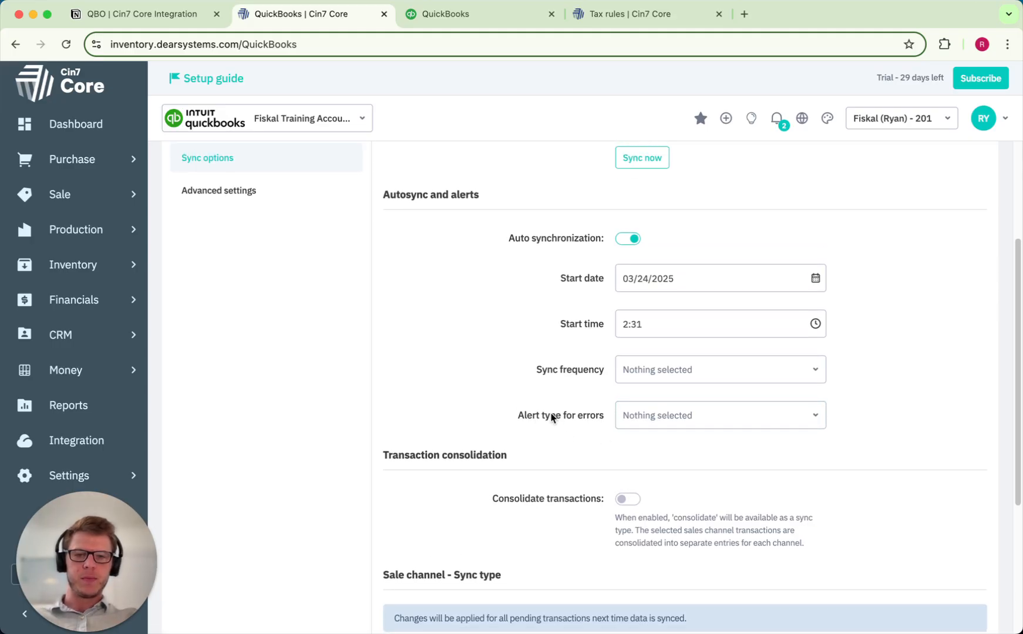
- Review the integration's general settings, including the export, import and online payment options
click(243, 215)
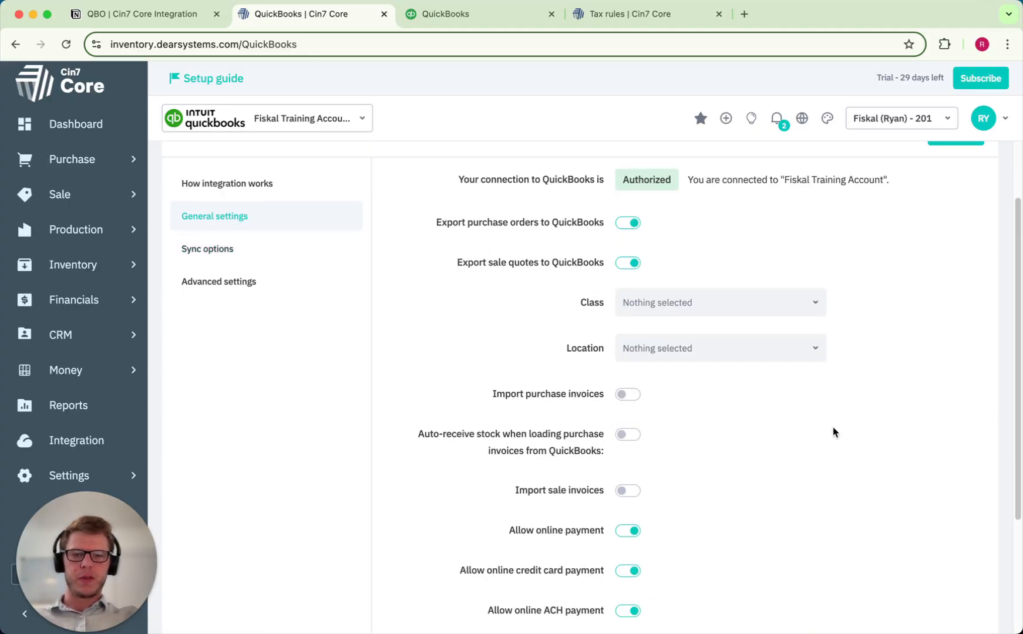
scroll(834, 432, down, 2)
scroll(892, 415, down, 2)
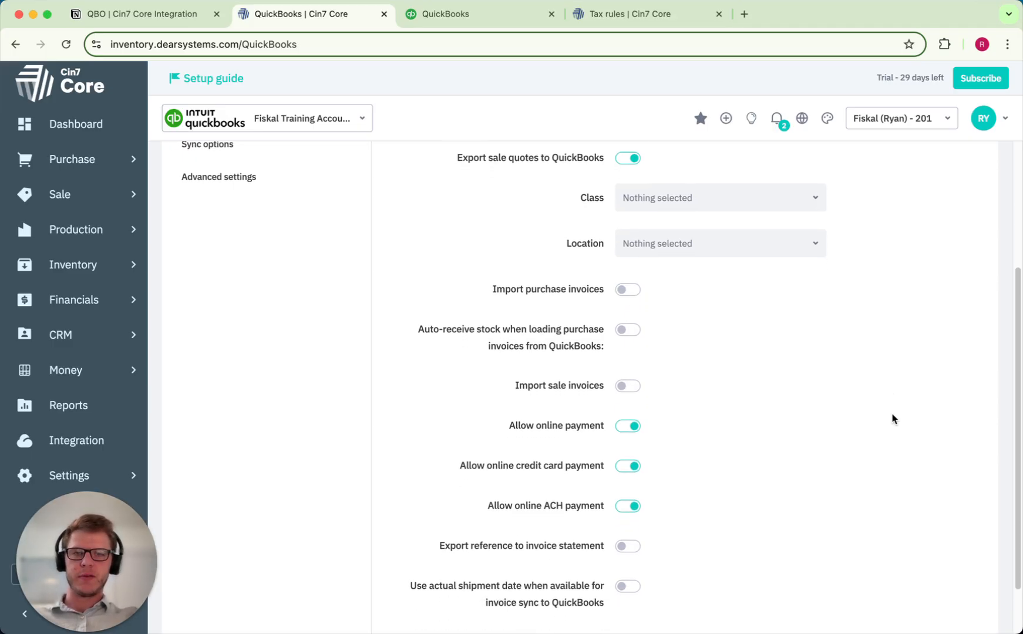
scroll(891, 419, up, 3)
scroll(891, 418, up, 1)
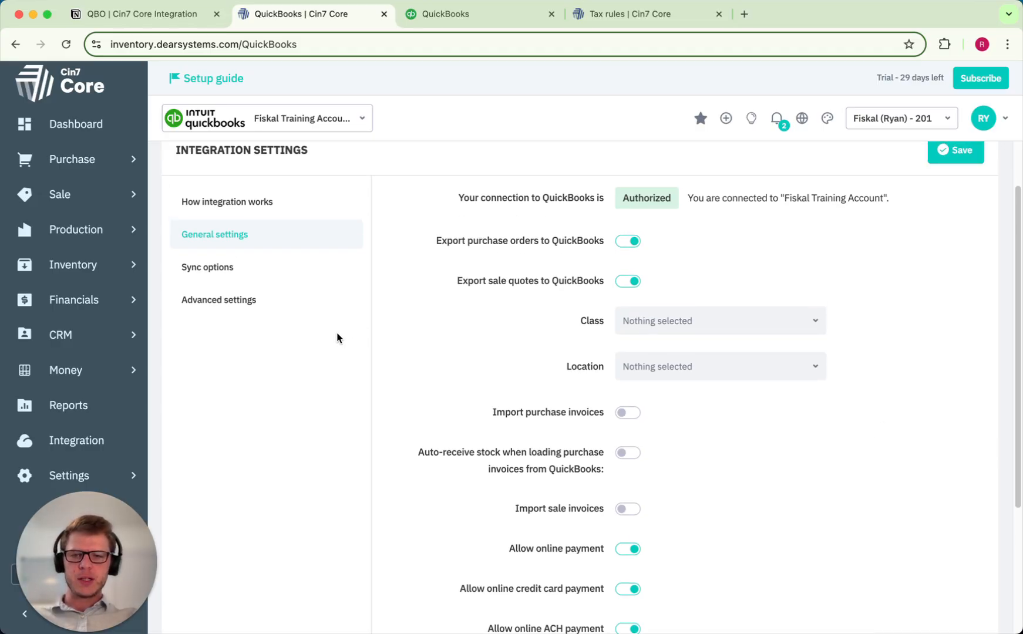
scroll(932, 407, up, 2)
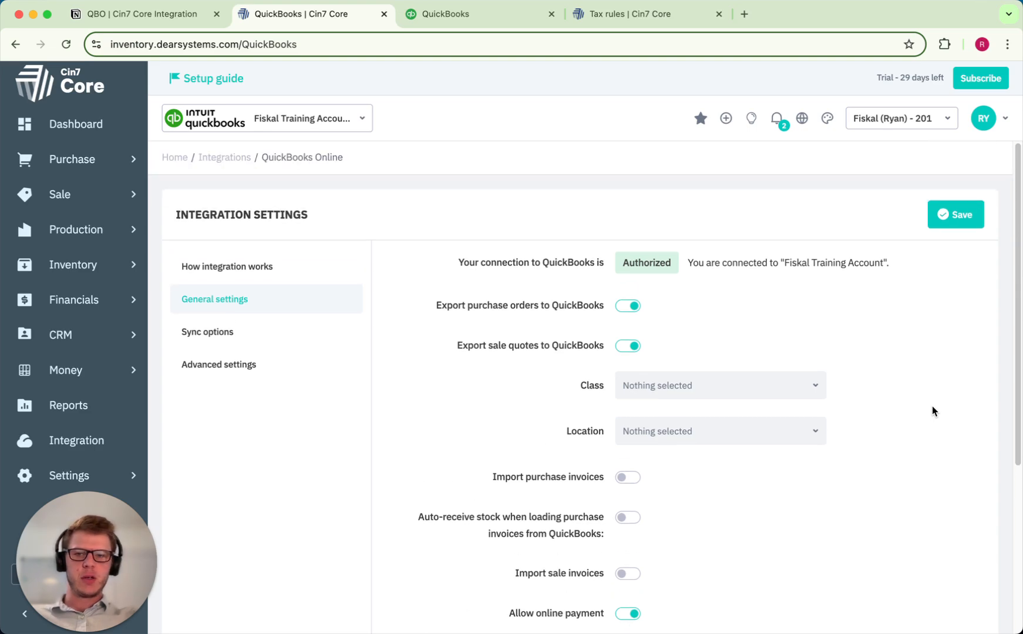
- Review the advanced integration settings, from cost of goods sold maintenance through changing organization and disabling the integration
click(267, 371)
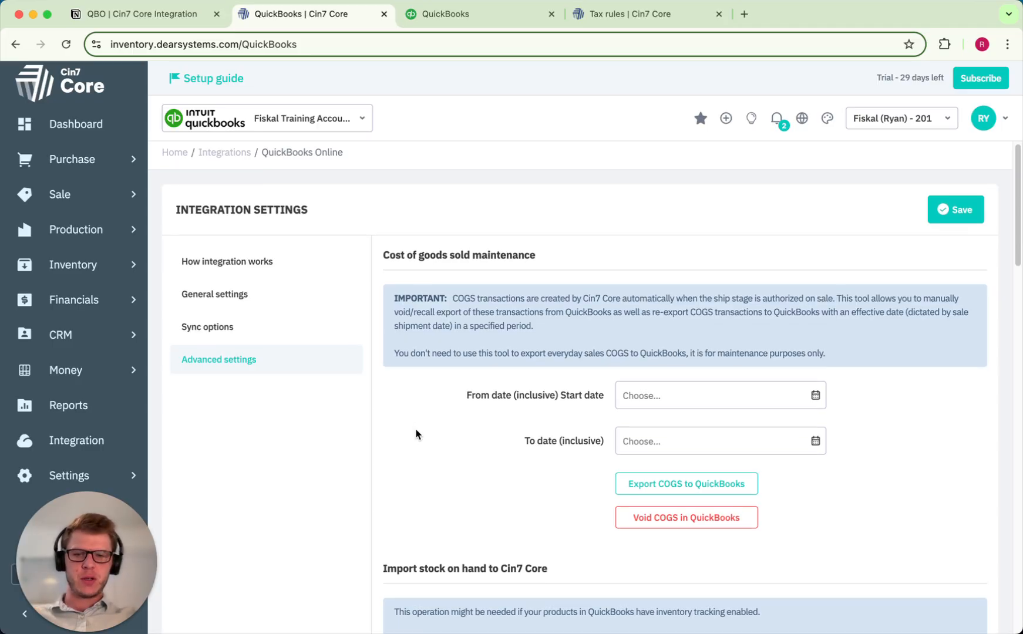
scroll(415, 434, down, 8)
scroll(416, 435, down, 15)
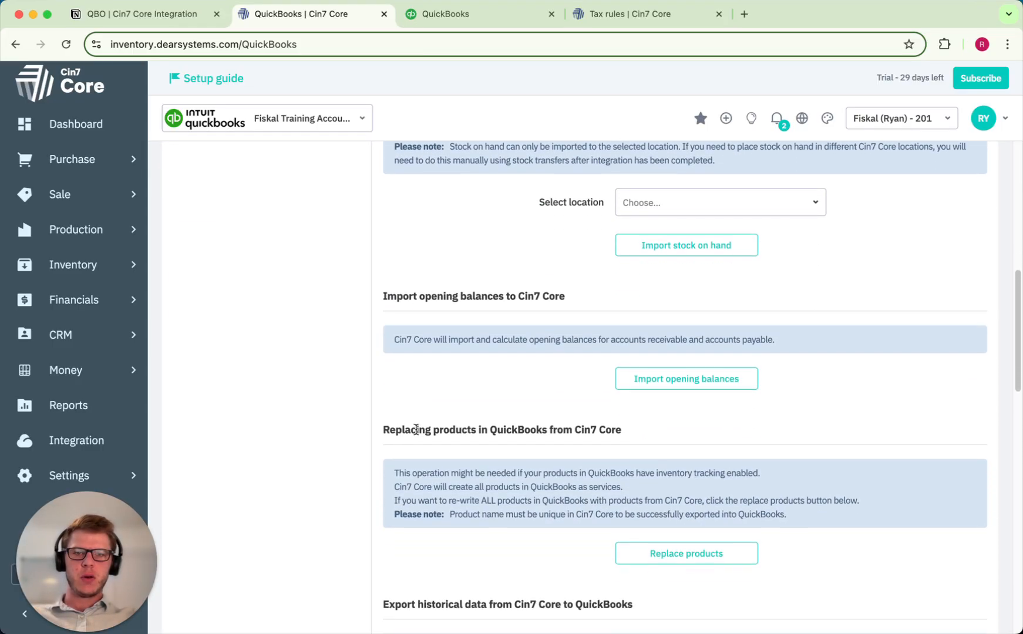
scroll(415, 434, down, 5)
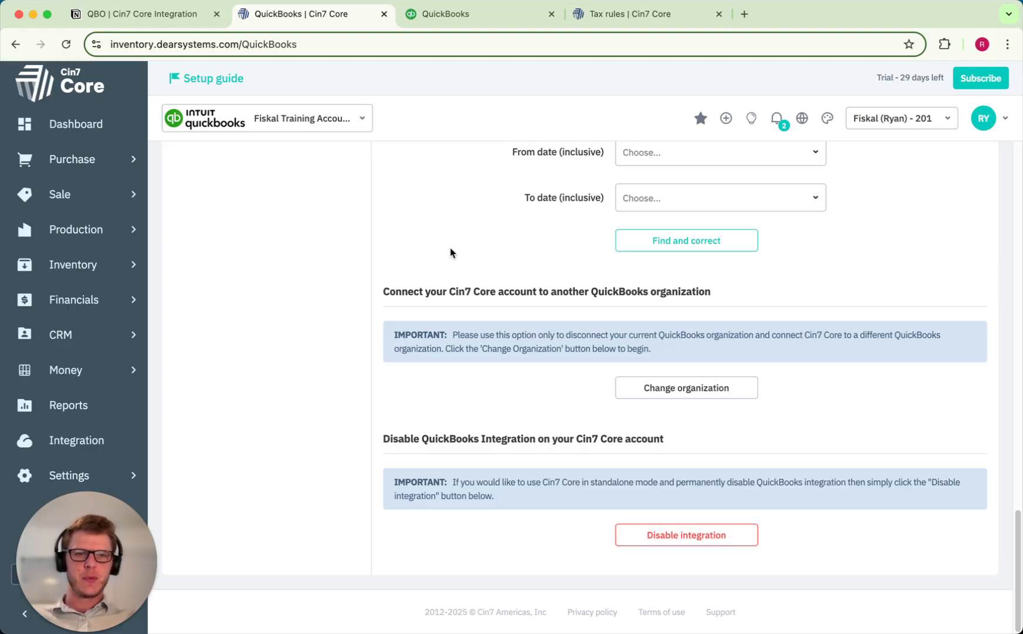
scroll(468, 399, up, 15)
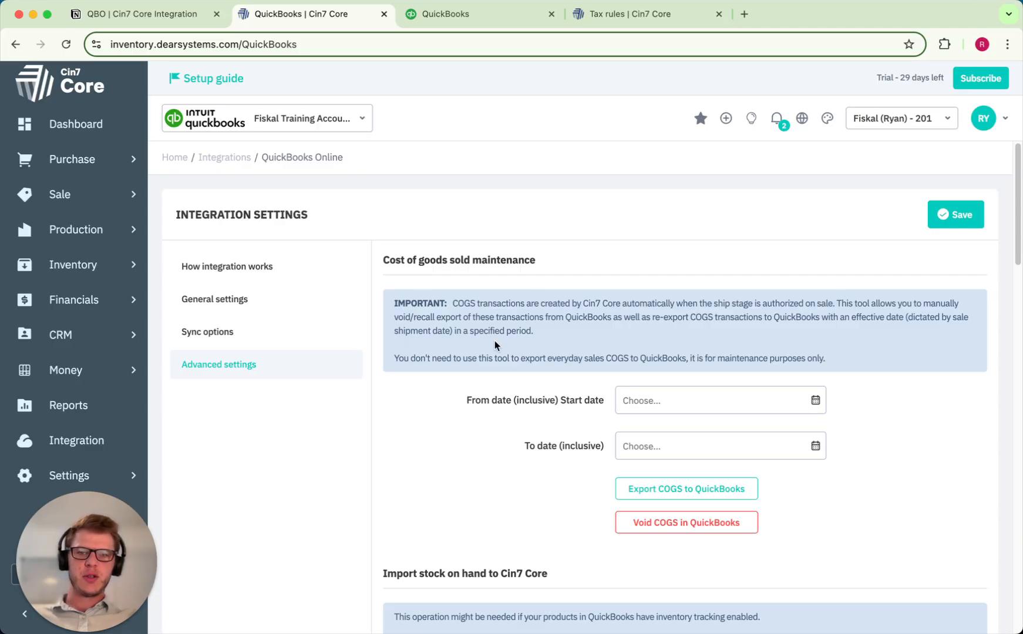